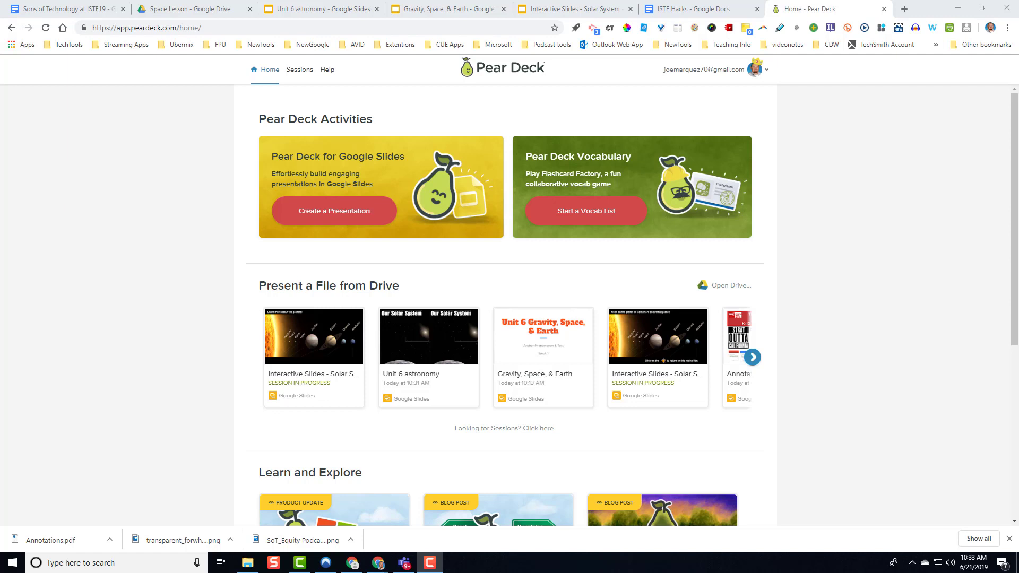
Step: Open the 'Unit 6 astronomy' deck from the Space Lesson folder in Drive
{"action": "left_click", "coordinate": [190, 9]}
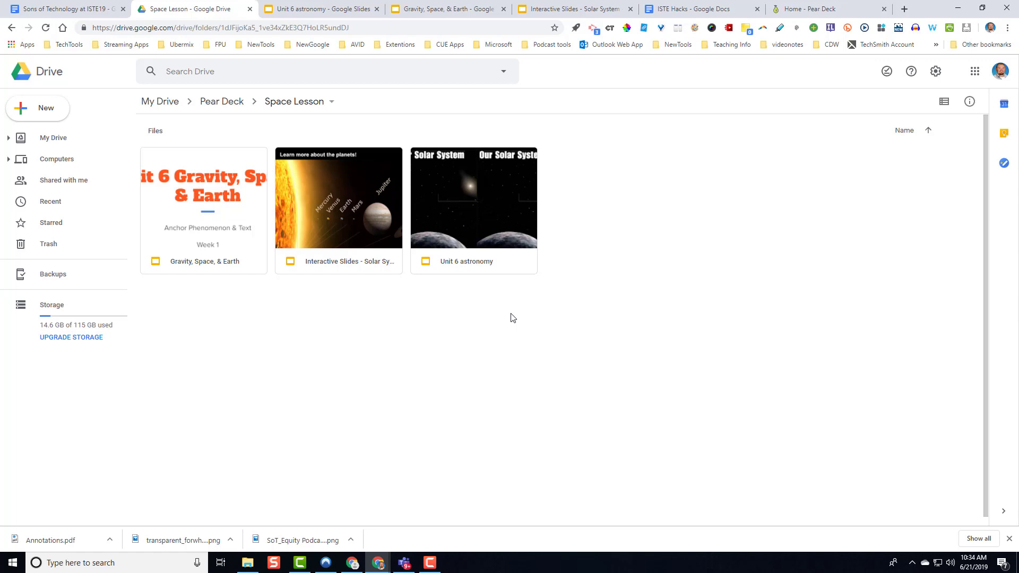
{"action": "double_click", "coordinate": [495, 234]}
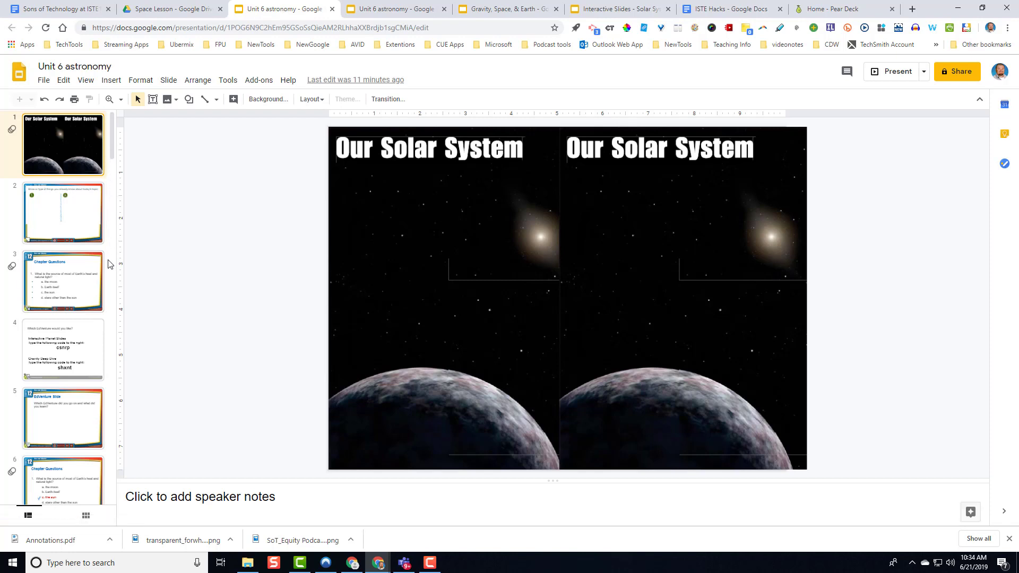
Step: Launch the Pear Deck add-on and view slide 2, the drawing prompt about today's topic
{"action": "left_click", "coordinate": [256, 83]}
{"action": "mouse_move", "coordinate": [332, 126]}
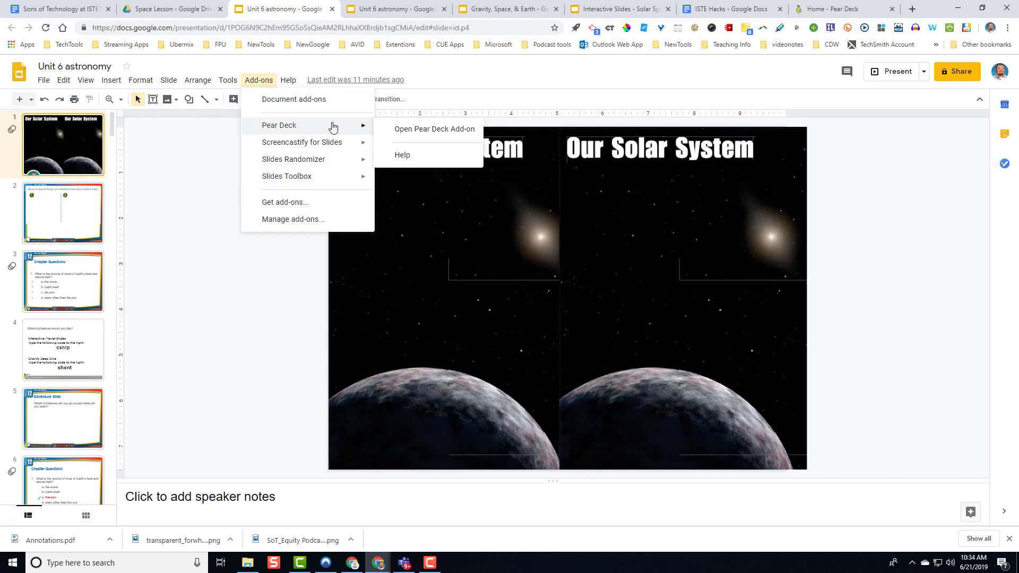
{"action": "left_click", "coordinate": [403, 129]}
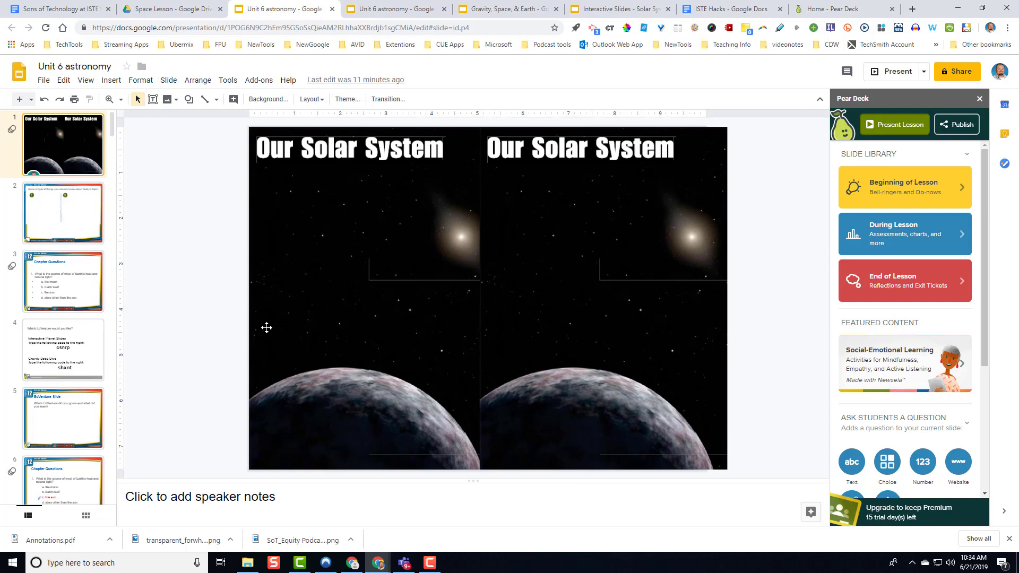
{"action": "left_click", "coordinate": [71, 234]}
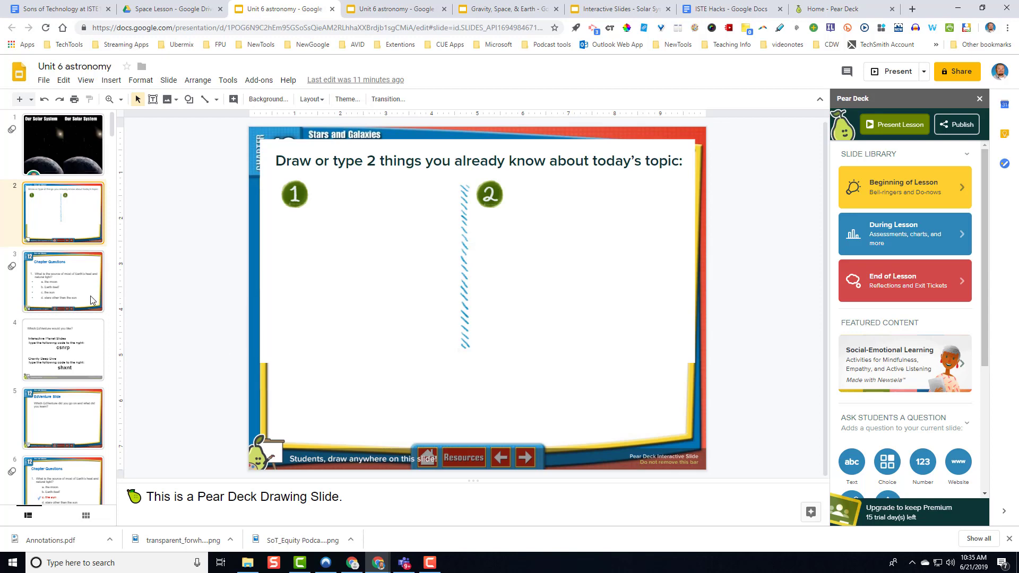
Step: Browse the deck from the Chapter Questions slide onward, then return to the Space Lesson Drive folder
{"action": "left_click", "coordinate": [93, 299]}
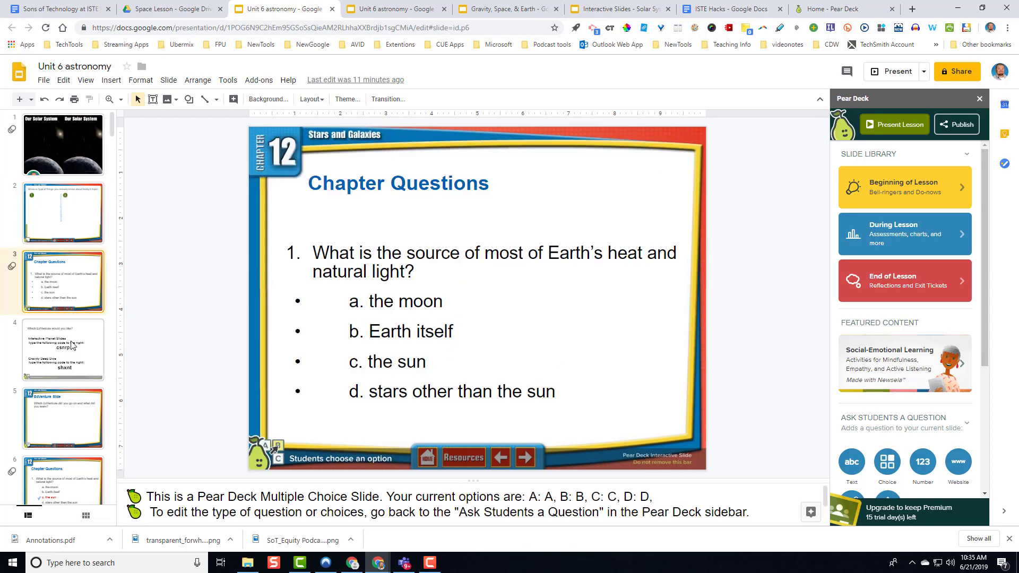
{"action": "scroll", "coordinate": [75, 346], "scroll_direction": "down", "scroll_amount": 1}
{"action": "scroll", "coordinate": [95, 423], "scroll_direction": "down", "scroll_amount": 1}
{"action": "scroll", "coordinate": [93, 423], "scroll_direction": "down", "scroll_amount": 16}
{"action": "scroll", "coordinate": [93, 423], "scroll_direction": "down", "scroll_amount": 4}
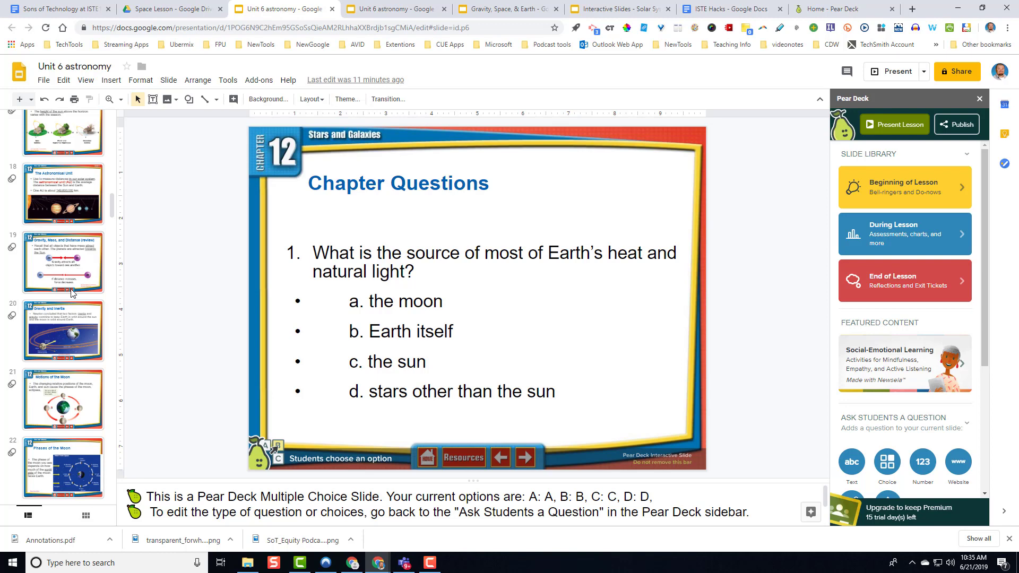
{"action": "scroll", "coordinate": [67, 340], "scroll_direction": "up", "scroll_amount": 13}
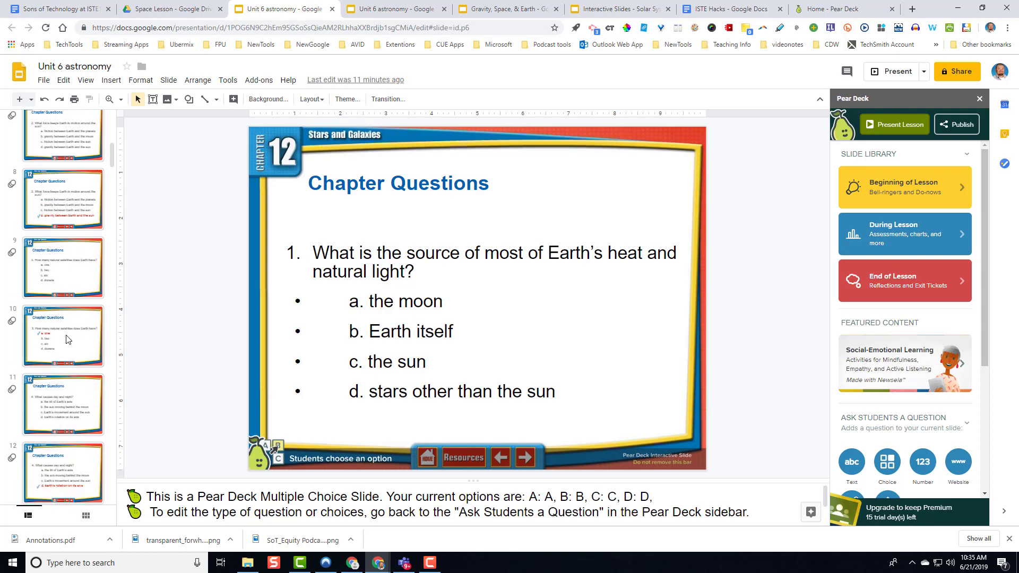
{"action": "scroll", "coordinate": [68, 340], "scroll_direction": "up", "scroll_amount": 7}
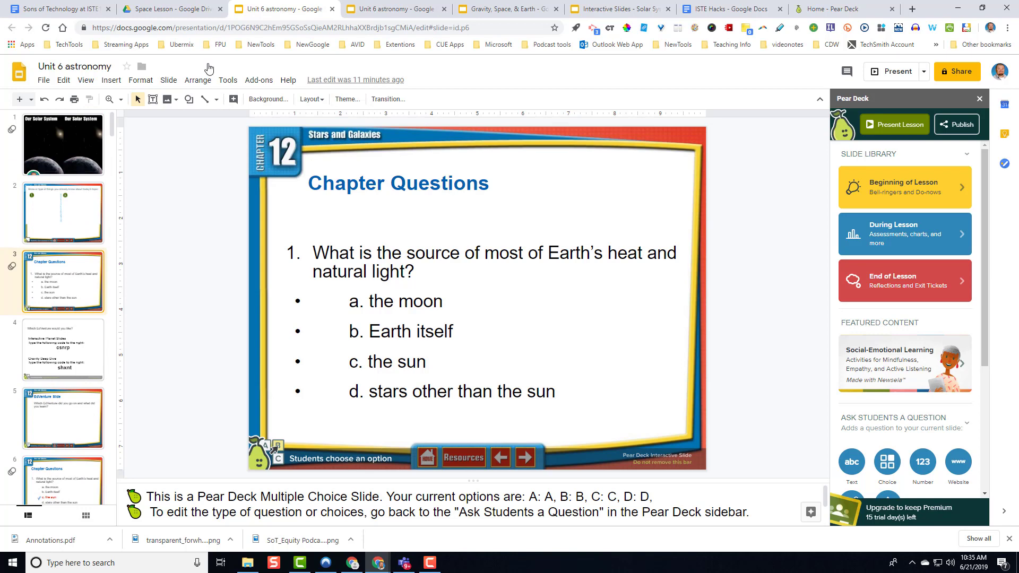
{"action": "left_click", "coordinate": [178, 15]}
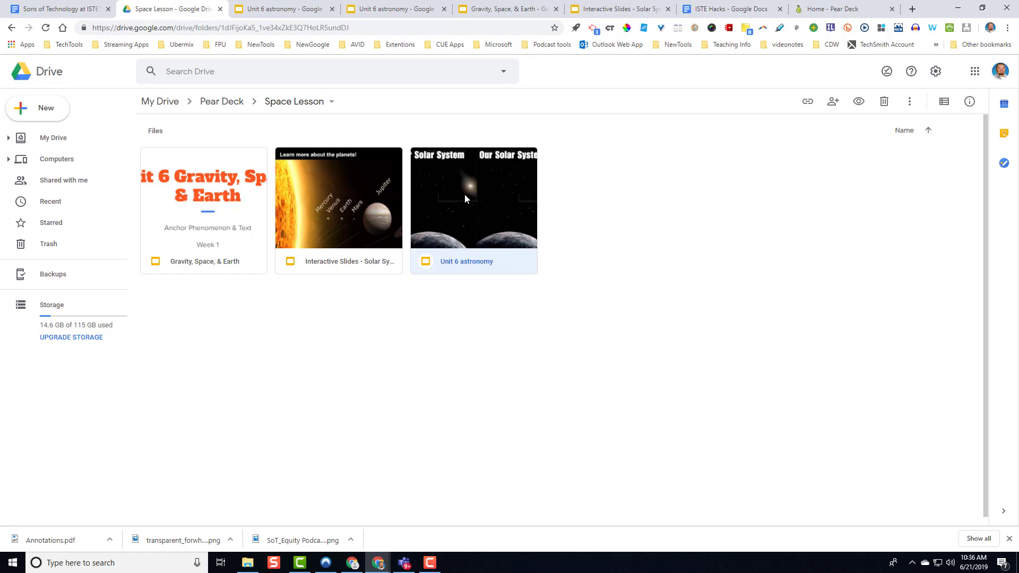
Step: Open the 'Interactive Slides - Solar System' deck from the Space Lesson folder
{"action": "left_click", "coordinate": [330, 249]}
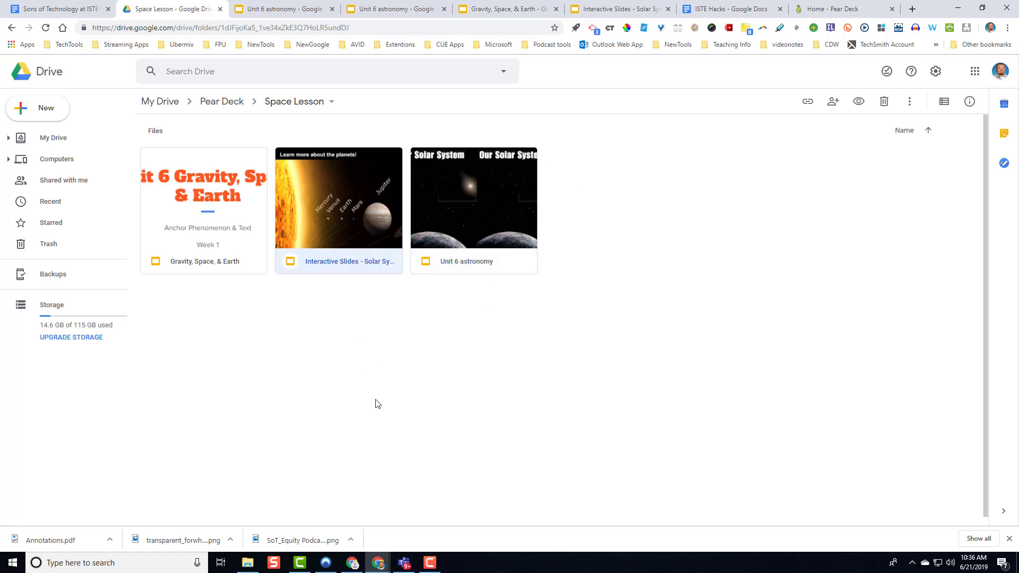
{"action": "left_click", "coordinate": [222, 255]}
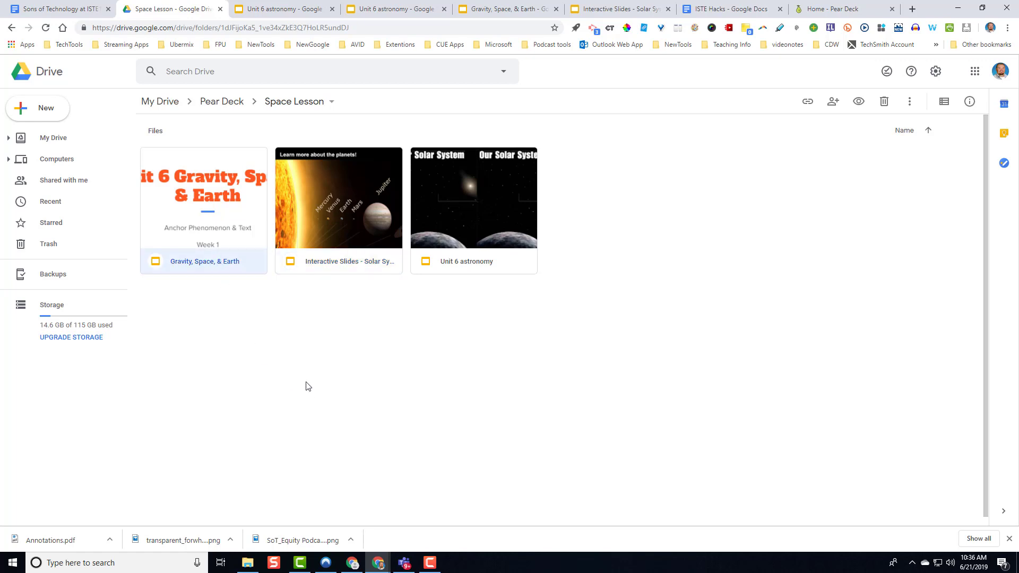
{"action": "left_click", "coordinate": [300, 250]}
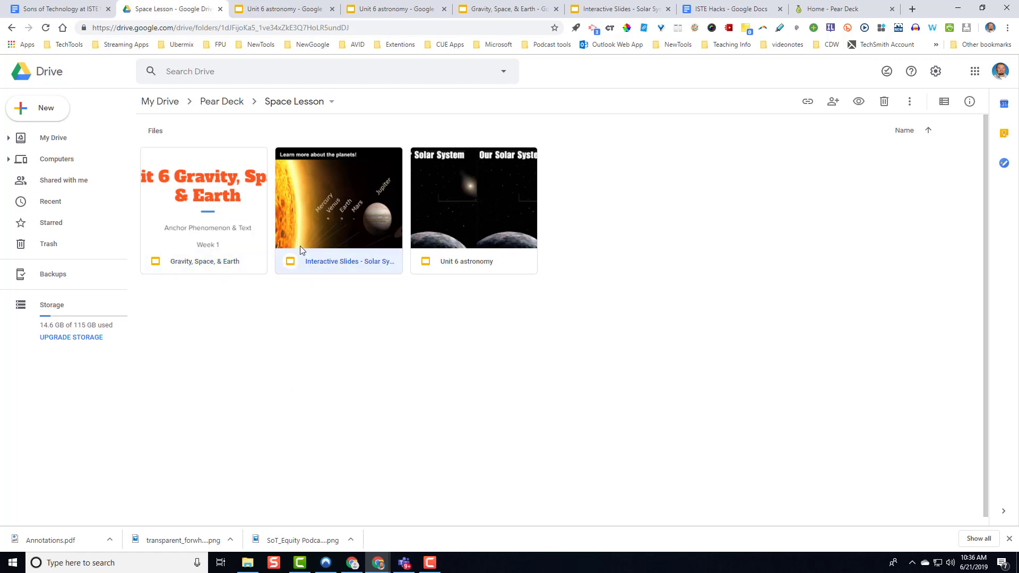
{"action": "left_click", "coordinate": [223, 230]}
{"action": "left_click", "coordinate": [331, 218]}
{"action": "left_click", "coordinate": [223, 201]}
{"action": "left_click", "coordinate": [321, 229]}
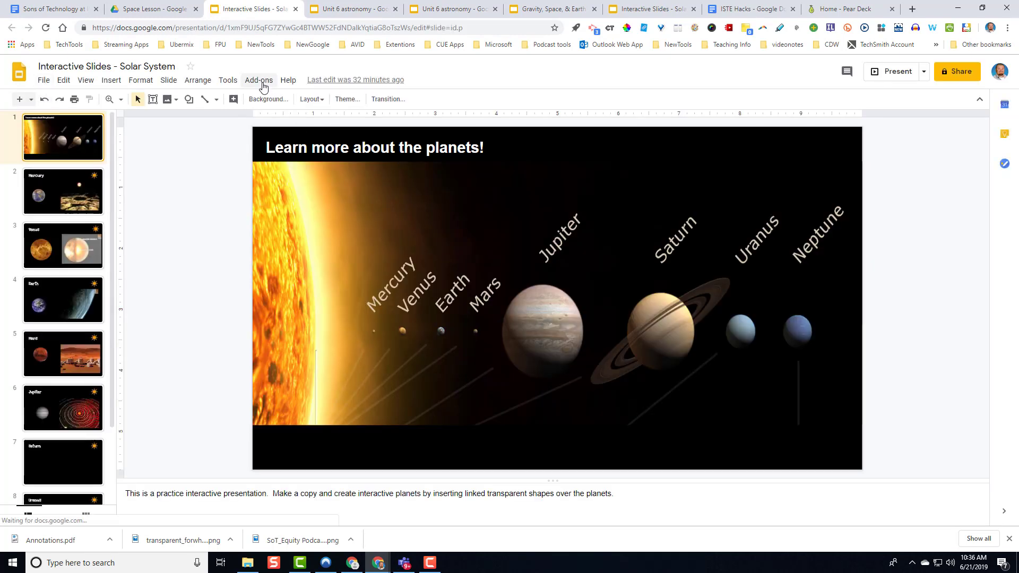
Step: Launch Pear Deck and begin presenting the Interactive Slides - Solar System lesson
{"action": "left_click", "coordinate": [288, 81]}
{"action": "mouse_move", "coordinate": [258, 81]}
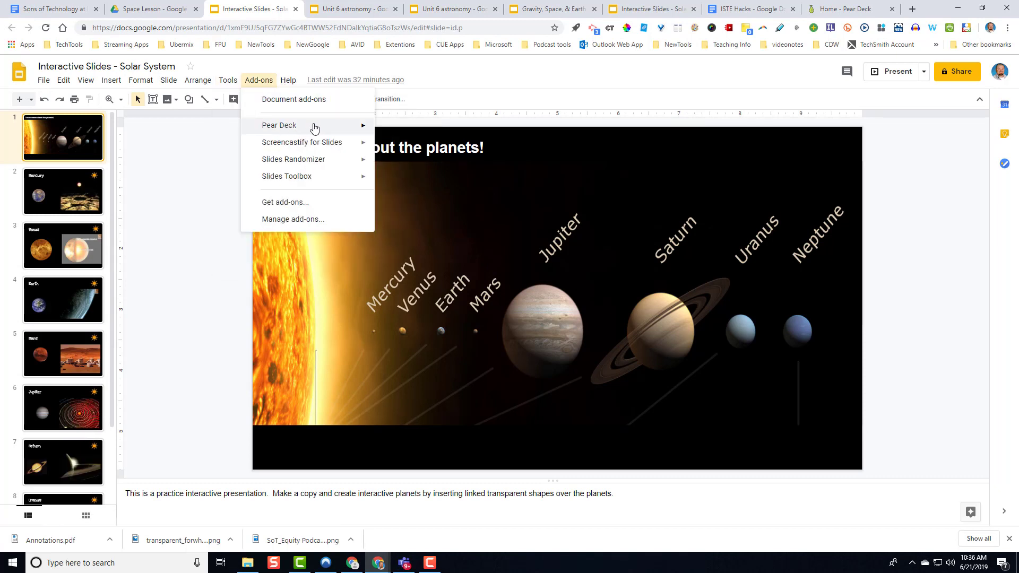
{"action": "mouse_move", "coordinate": [362, 129]}
{"action": "left_click", "coordinate": [411, 129]}
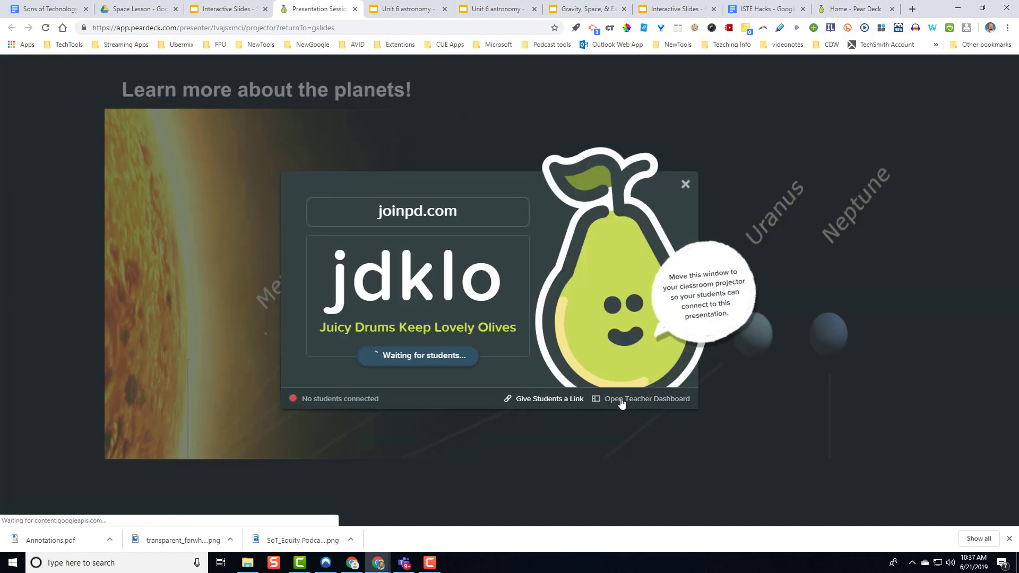
Step: Open the teacher dashboard, move it up and left, and dismiss its welcome message
{"action": "left_click", "coordinate": [622, 403]}
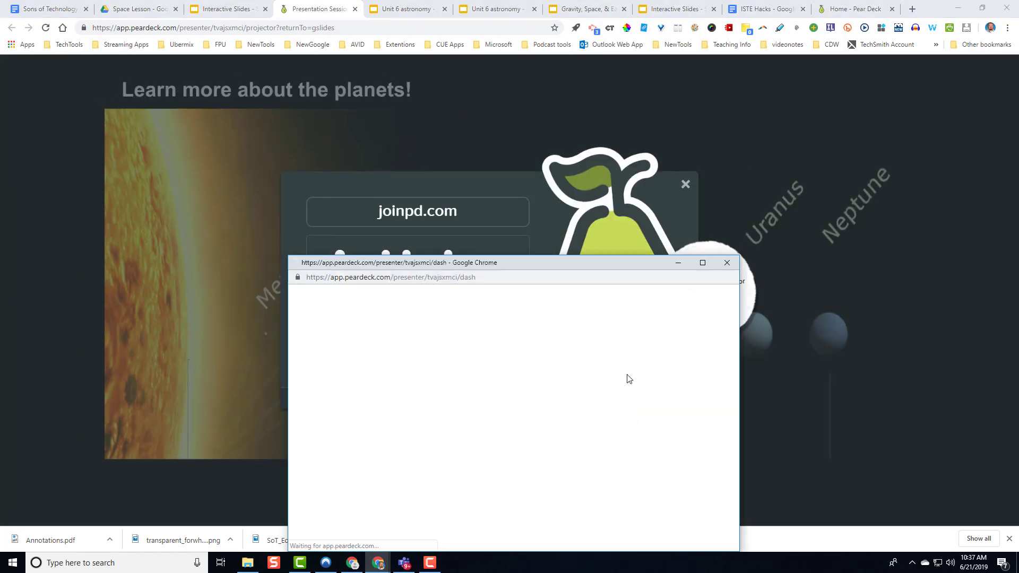
{"action": "left_click_drag", "start_coordinate": [567, 266], "coordinate": [533, 130]}
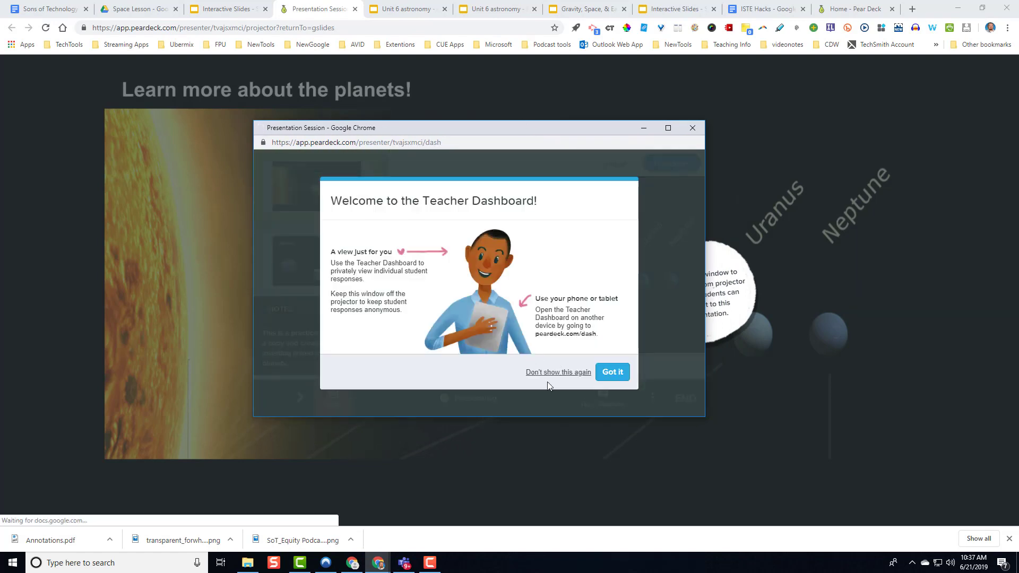
{"action": "left_click", "coordinate": [613, 371]}
Step: Close the join code display and the teacher dashboard window
{"action": "left_click", "coordinate": [623, 189]}
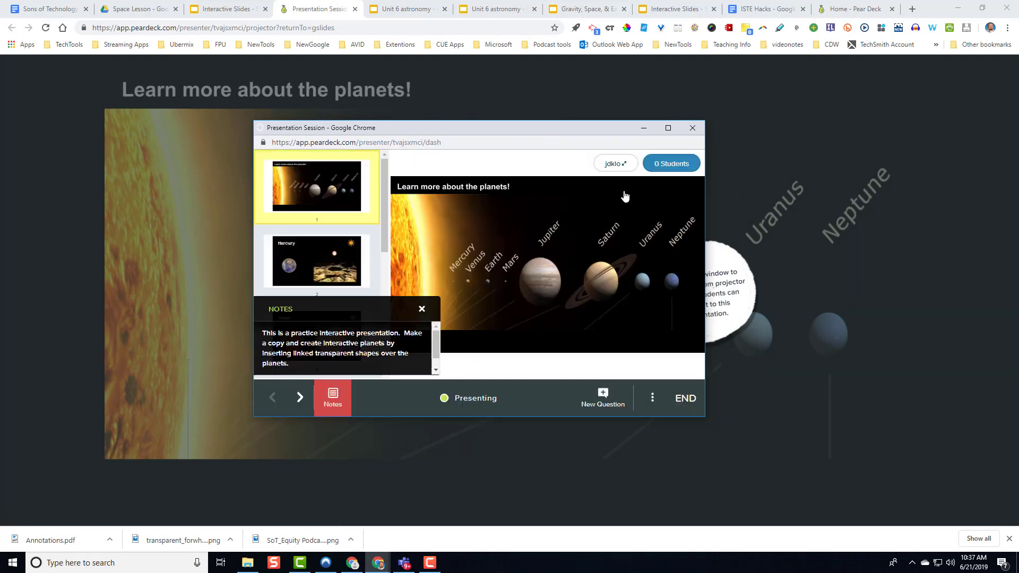
{"action": "left_click", "coordinate": [652, 398]}
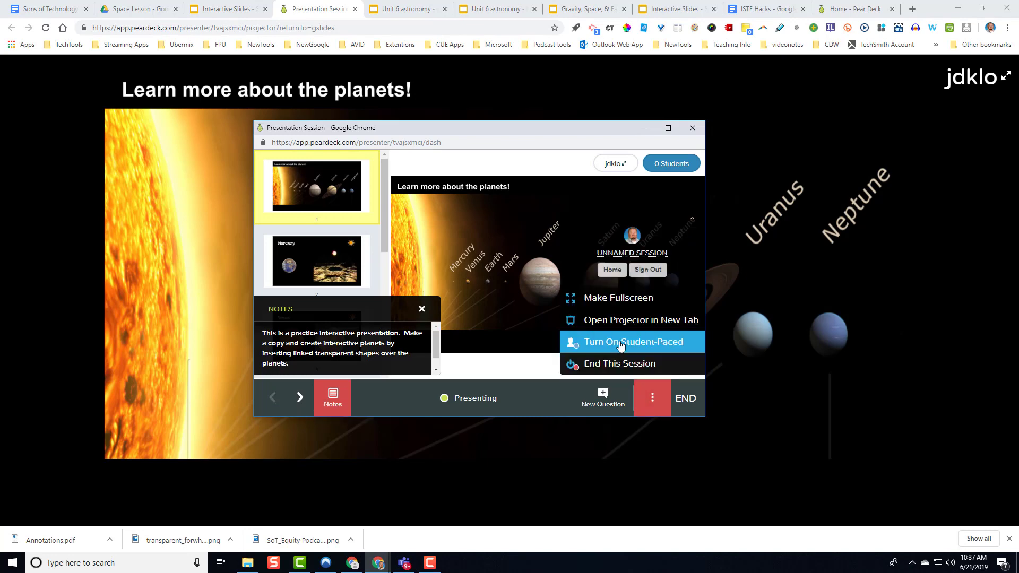
{"action": "left_click", "coordinate": [692, 128]}
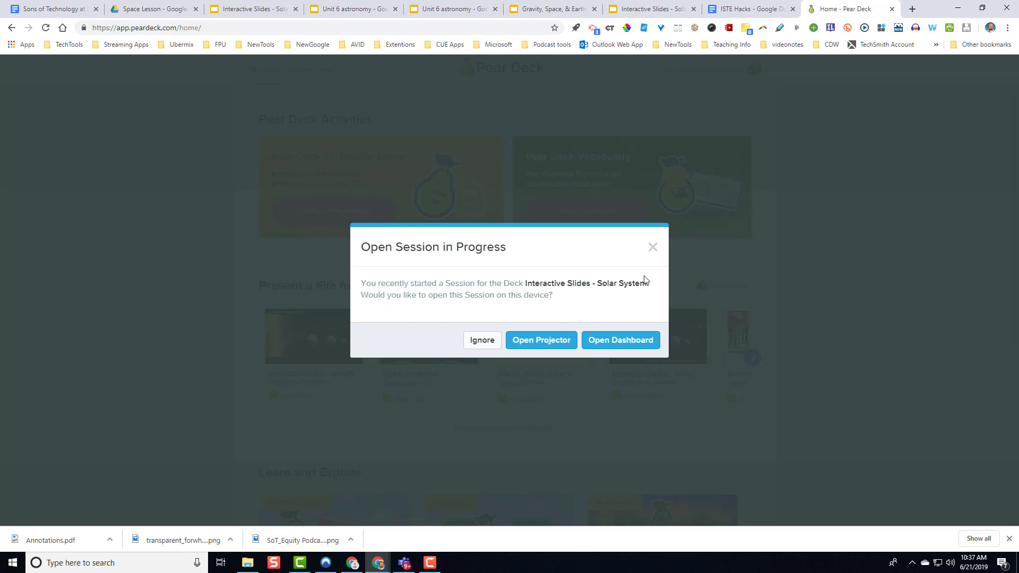
Step: Dismiss the in-progress session prompt, review the Sessions list, and return to Unit 6 astronomy
{"action": "left_click", "coordinate": [652, 248]}
{"action": "left_click", "coordinate": [300, 69]}
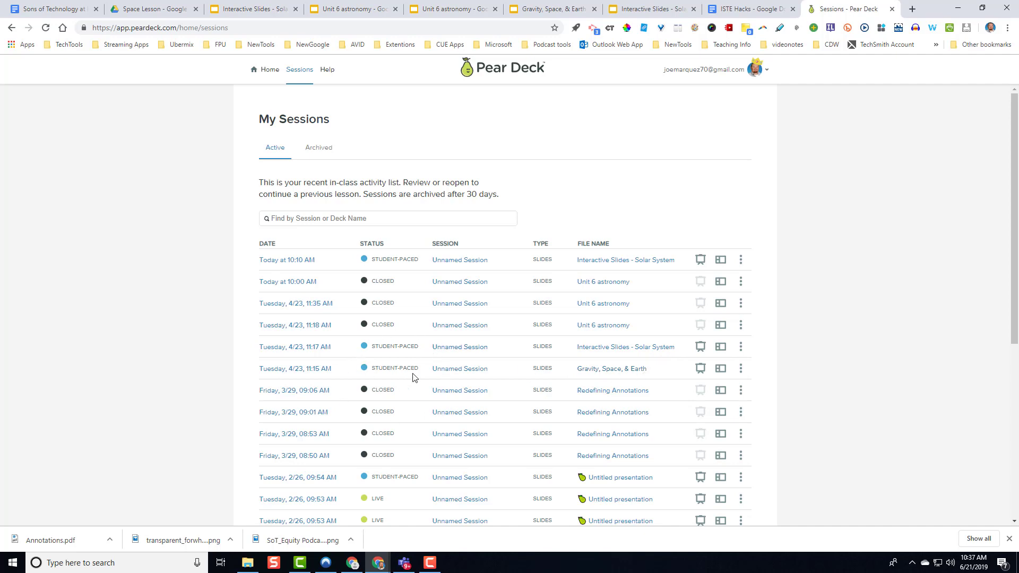
{"action": "left_click", "coordinate": [449, 9]}
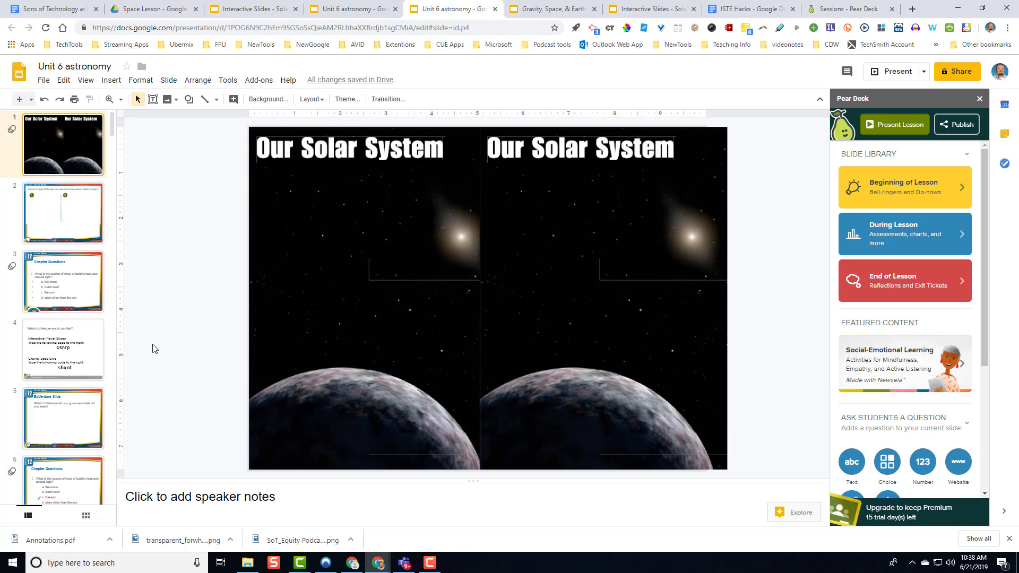
Step: Select slide 4, 'Which EdVenture would you like?', with its join codes
{"action": "left_click", "coordinate": [50, 340]}
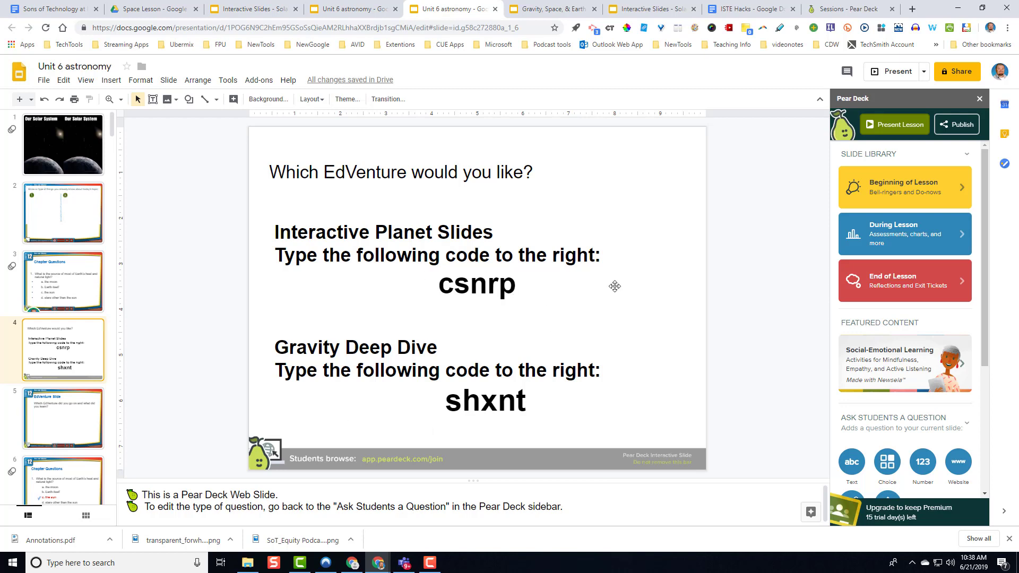
{"action": "scroll", "coordinate": [920, 308], "scroll_direction": "down", "scroll_amount": 1}
{"action": "scroll", "coordinate": [921, 308], "scroll_direction": "down", "scroll_amount": 4}
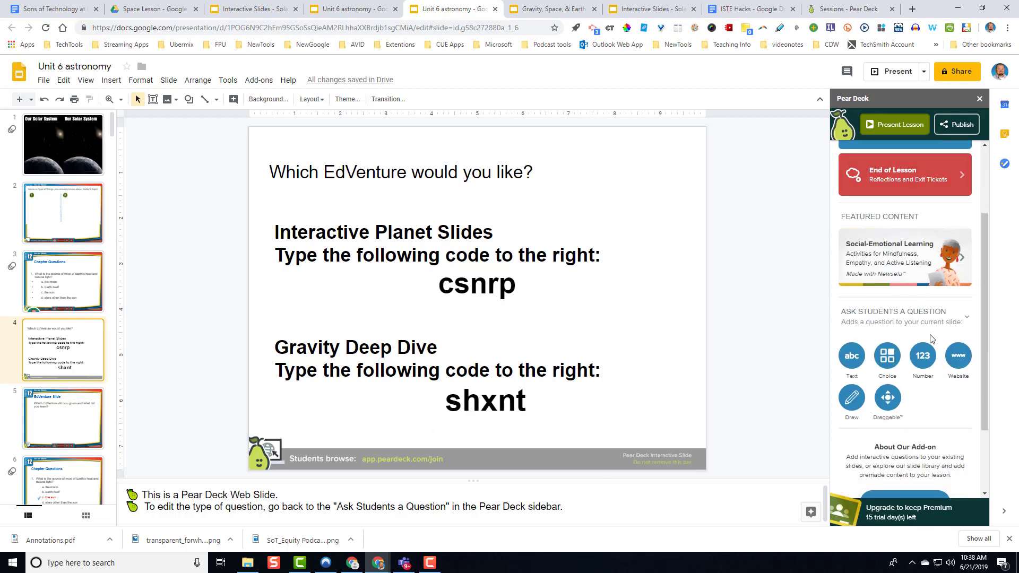
{"action": "scroll", "coordinate": [926, 340], "scroll_direction": "up", "scroll_amount": 4}
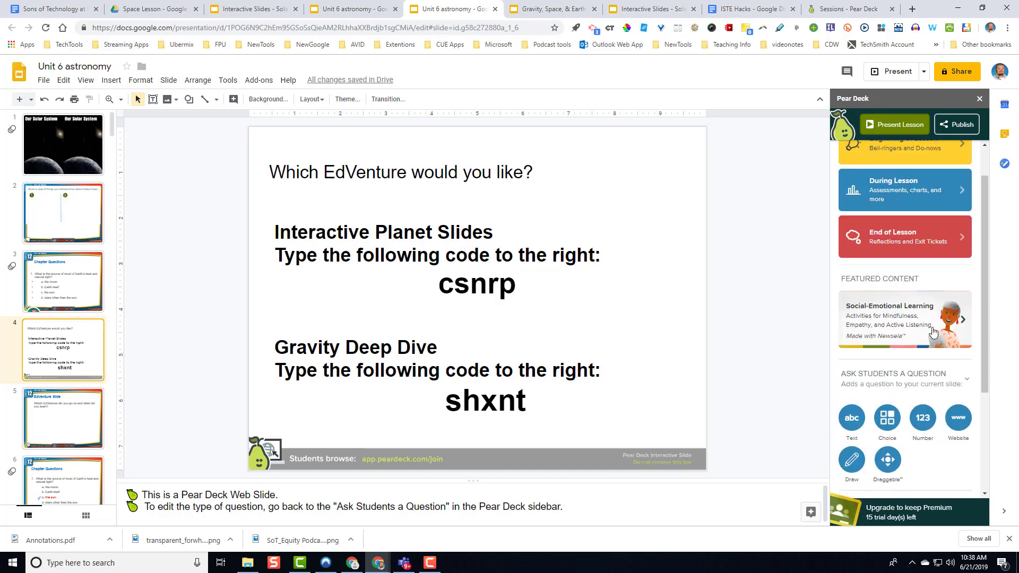
{"action": "left_click", "coordinate": [960, 194]}
{"action": "scroll", "coordinate": [934, 318], "scroll_direction": "down", "scroll_amount": 12}
{"action": "scroll", "coordinate": [929, 425], "scroll_direction": "down", "scroll_amount": 4}
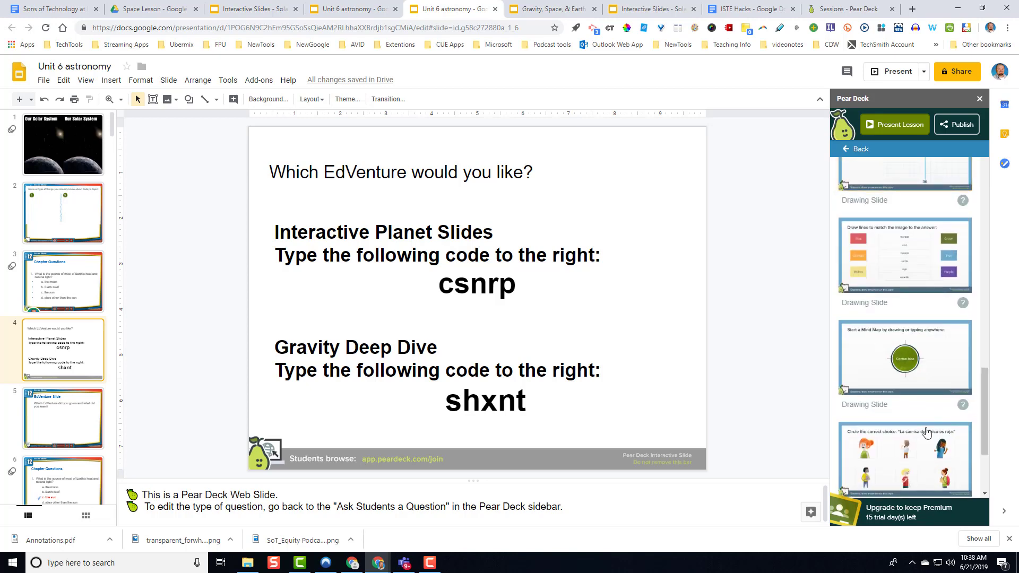
{"action": "scroll", "coordinate": [910, 443], "scroll_direction": "up", "scroll_amount": 15}
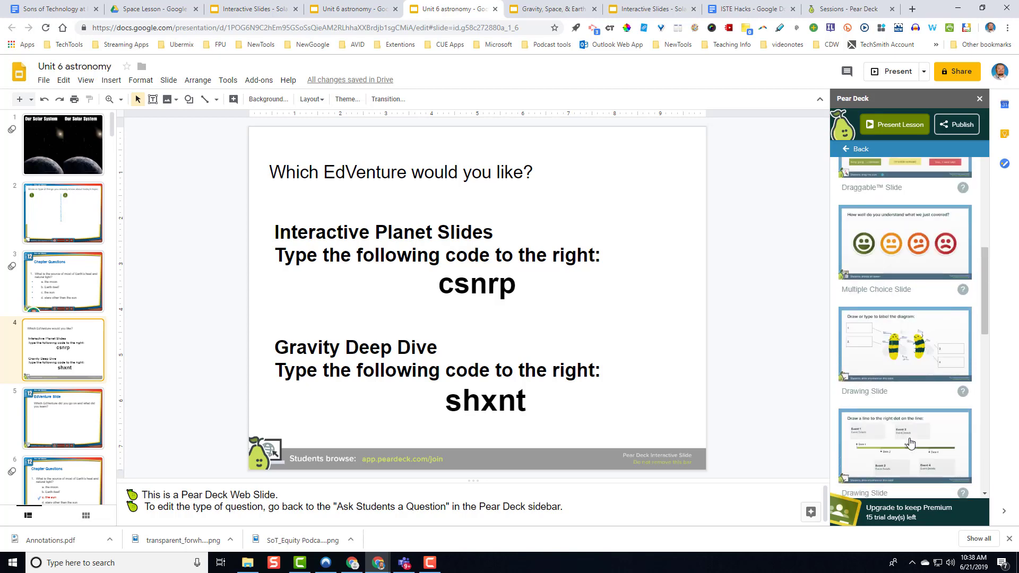
{"action": "left_click", "coordinate": [850, 152]}
{"action": "left_click", "coordinate": [960, 240]}
{"action": "scroll", "coordinate": [950, 324], "scroll_direction": "down", "scroll_amount": 2}
{"action": "scroll", "coordinate": [958, 382], "scroll_direction": "up", "scroll_amount": 2}
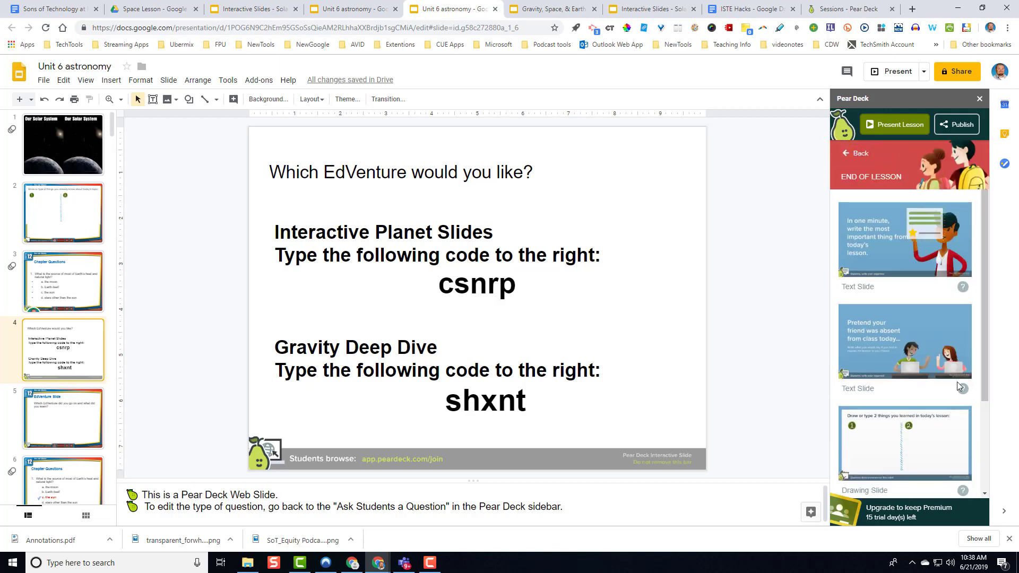
{"action": "left_click", "coordinate": [847, 151]}
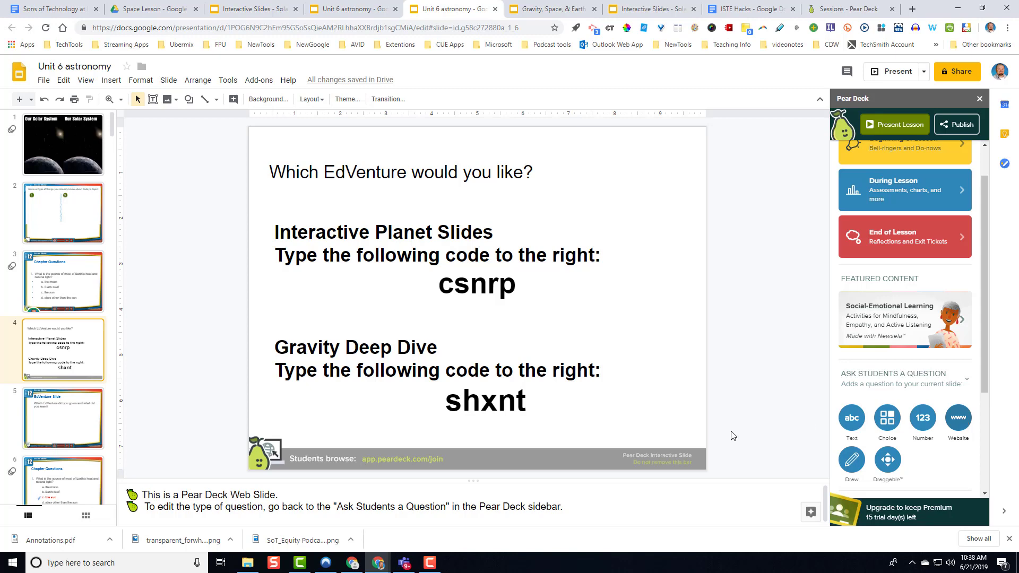
Step: Keep app.peardeck.com/join as the EdVenture slide's website and move toward slide 5
{"action": "left_click", "coordinate": [951, 421]}
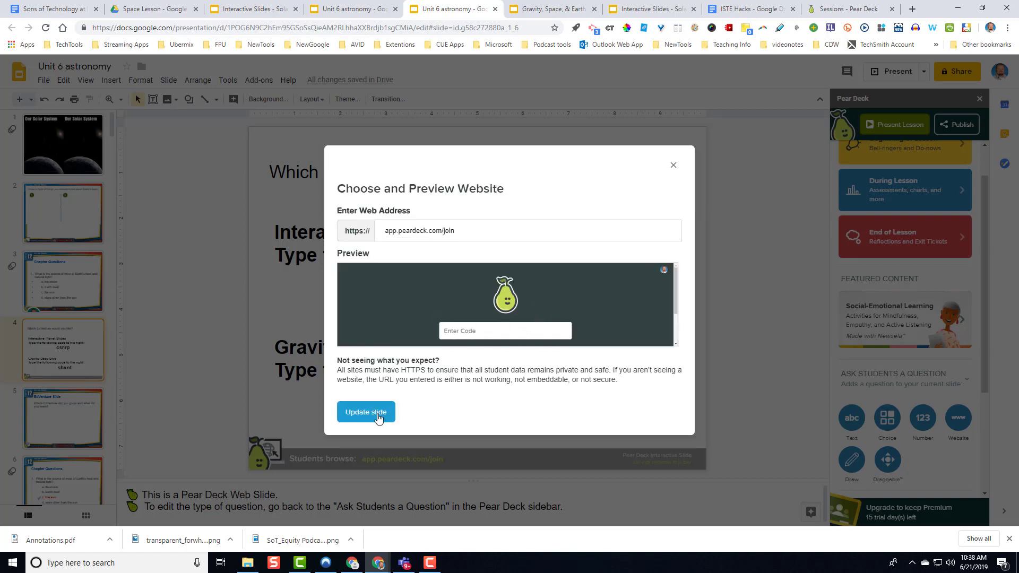
{"action": "left_click", "coordinate": [673, 165]}
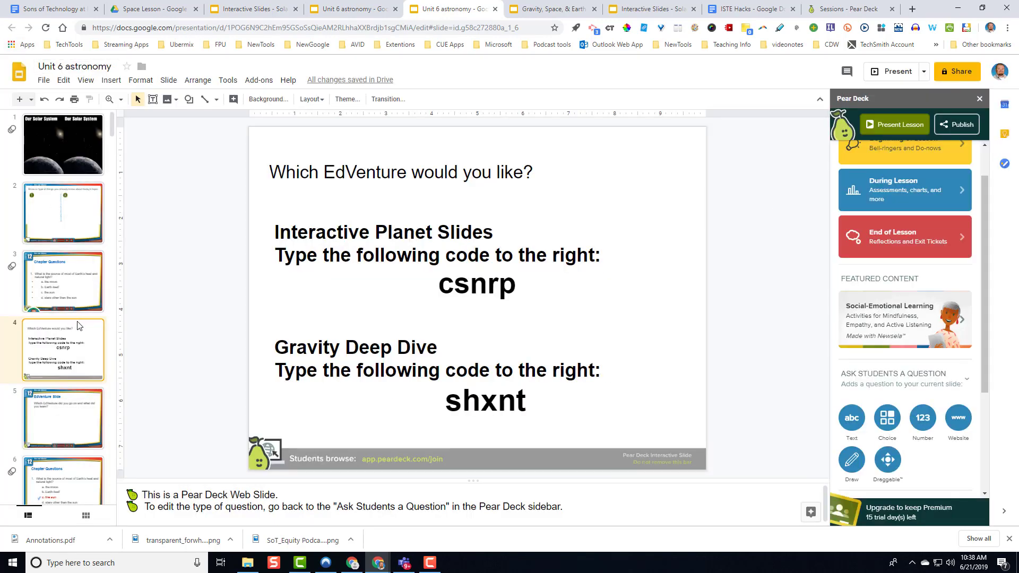
{"action": "scroll", "coordinate": [79, 325], "scroll_direction": "down", "scroll_amount": 1}
Step: Check the EdVenture reflection slide, then step back to the Chapter Questions slide
{"action": "left_click", "coordinate": [96, 356]}
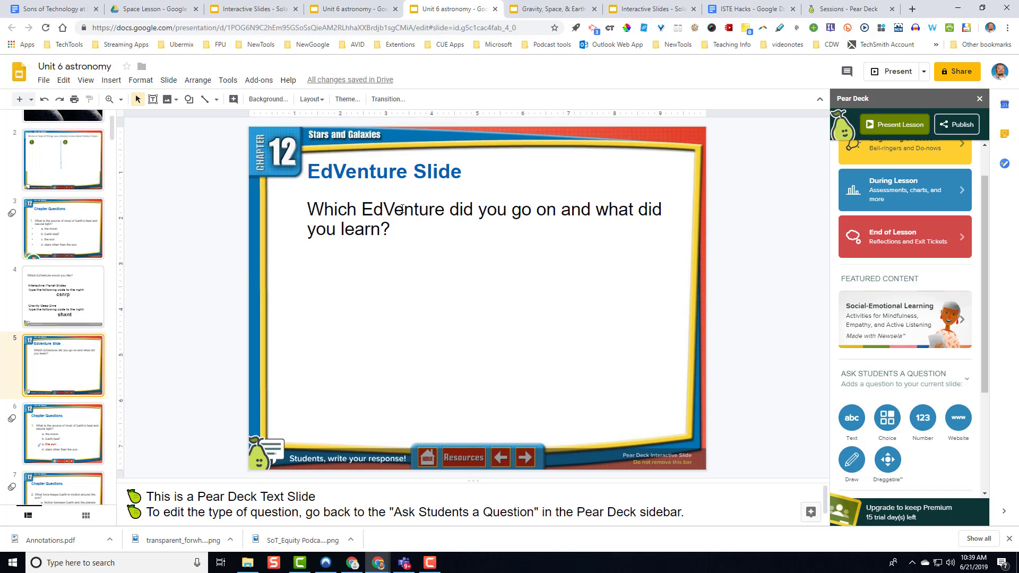
{"action": "left_click", "coordinate": [103, 297]}
{"action": "key", "text": "Up"}
{"action": "scroll", "coordinate": [79, 286], "scroll_direction": "up", "scroll_amount": 1}
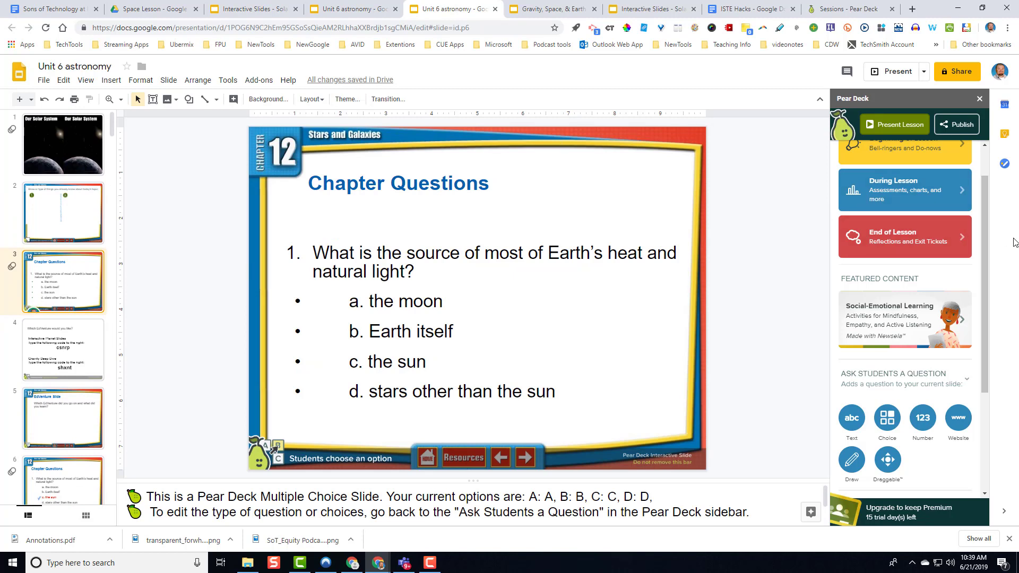
Step: Resize Chrome, snap the lesson to the left half and a New Tab window right
{"action": "left_click", "coordinate": [983, 8]}
{"action": "left_click", "coordinate": [955, 9]}
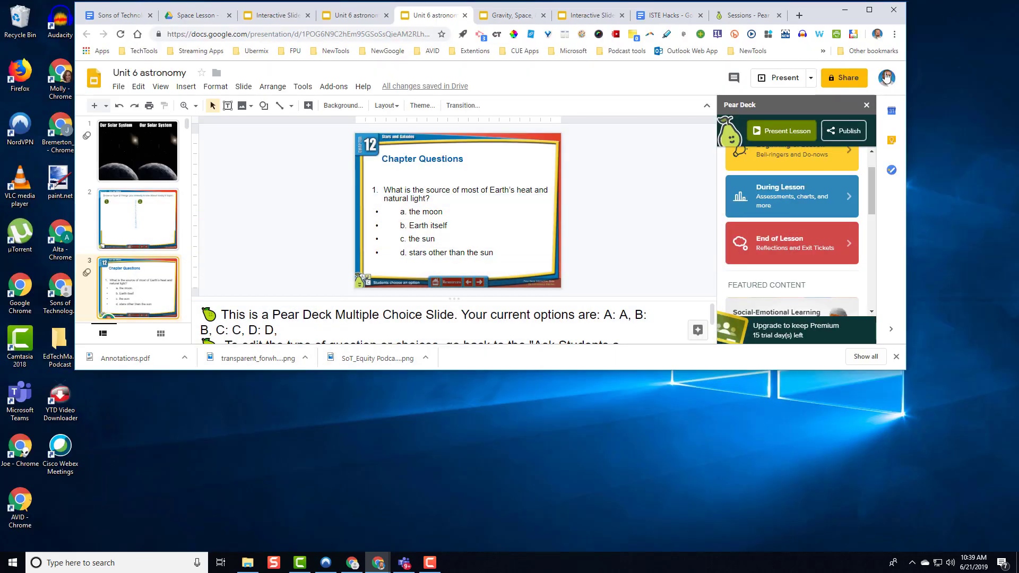
{"action": "left_click_drag", "start_coordinate": [904, 89], "coordinate": [670, 89]}
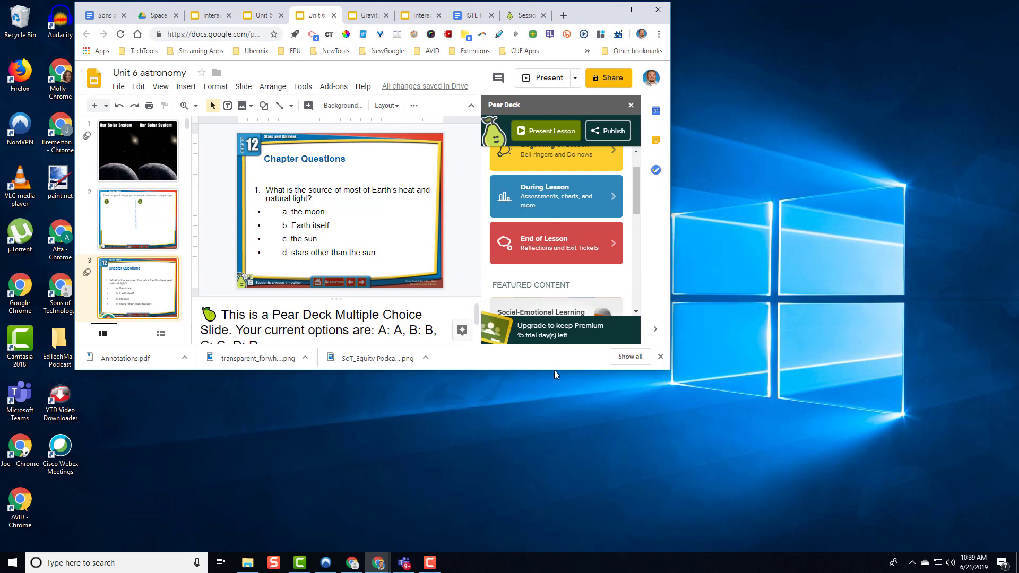
{"action": "left_click_drag", "start_coordinate": [554, 370], "coordinate": [528, 516]}
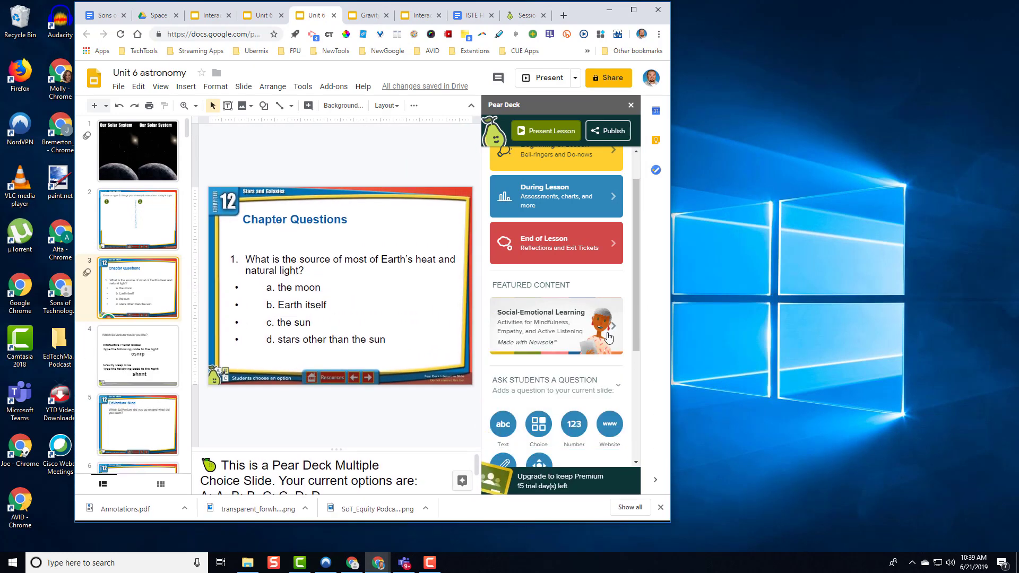
{"action": "left_click_drag", "start_coordinate": [588, 15], "coordinate": [2, 43]}
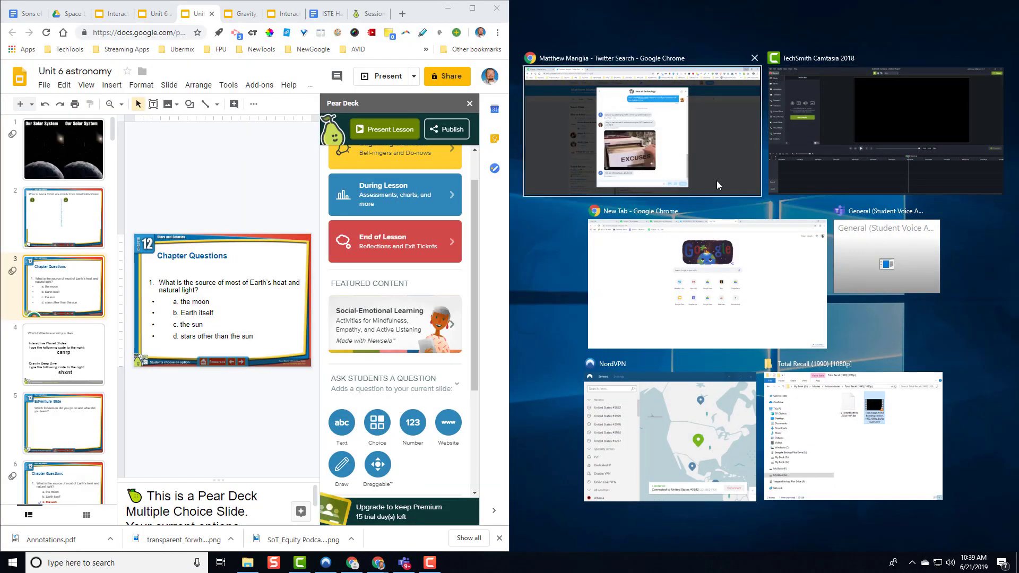
{"action": "left_click", "coordinate": [645, 281]}
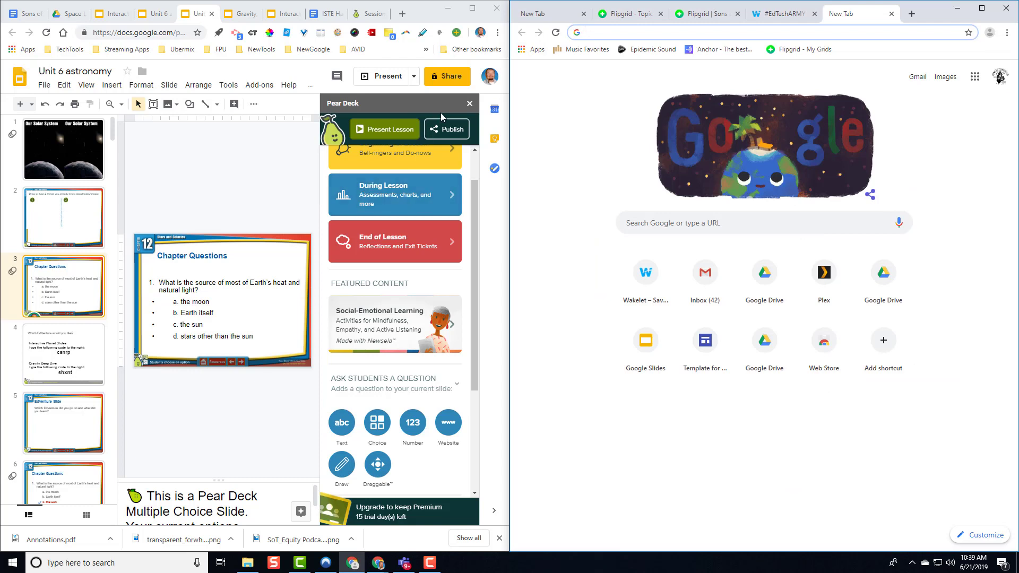
Step: Start the Pear Deck session and open joinpd.com in the right-hand student window
{"action": "left_click", "coordinate": [389, 130]}
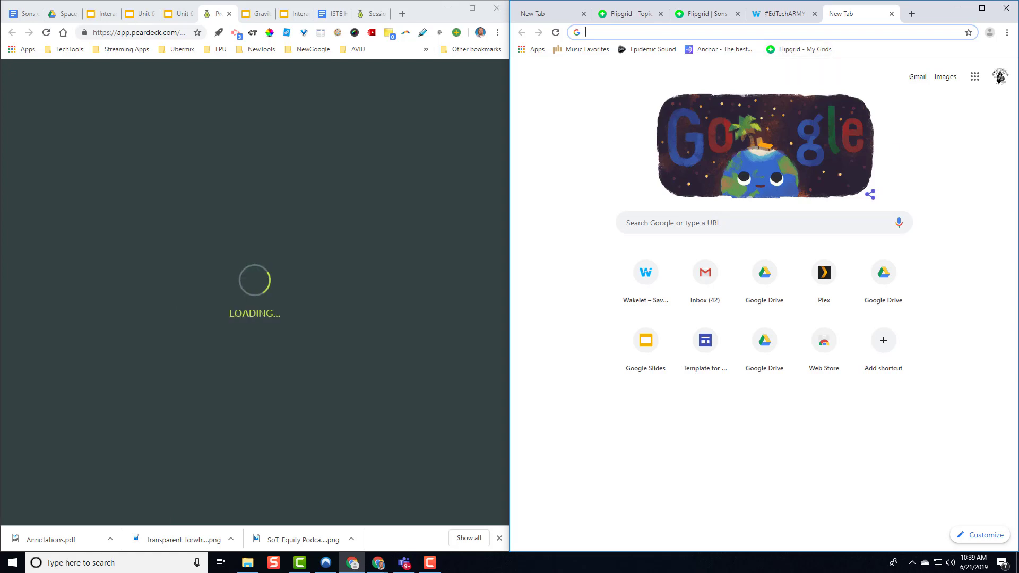
{"action": "type", "text": "joinp"}
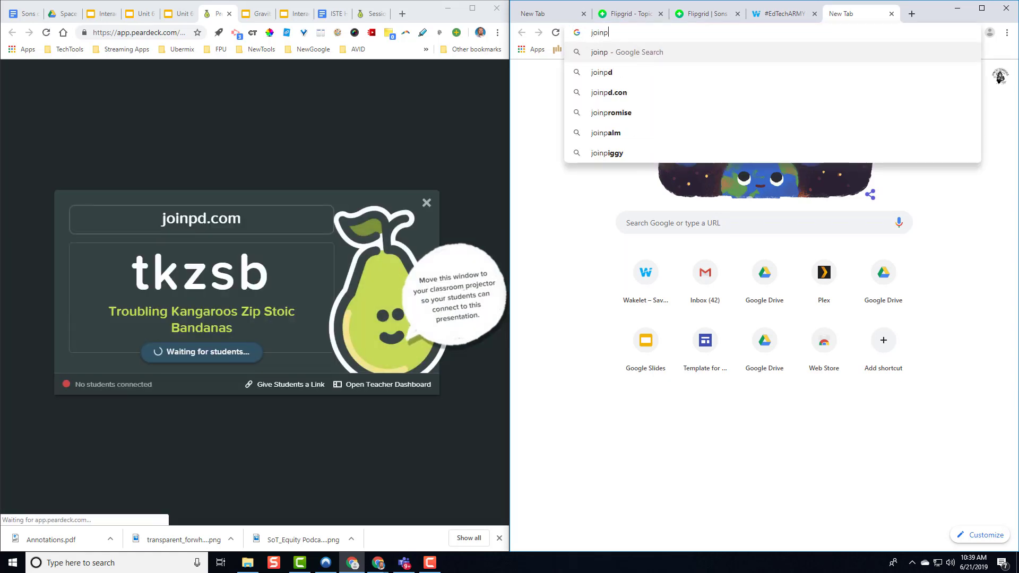
{"action": "type", "text": "d.com"}
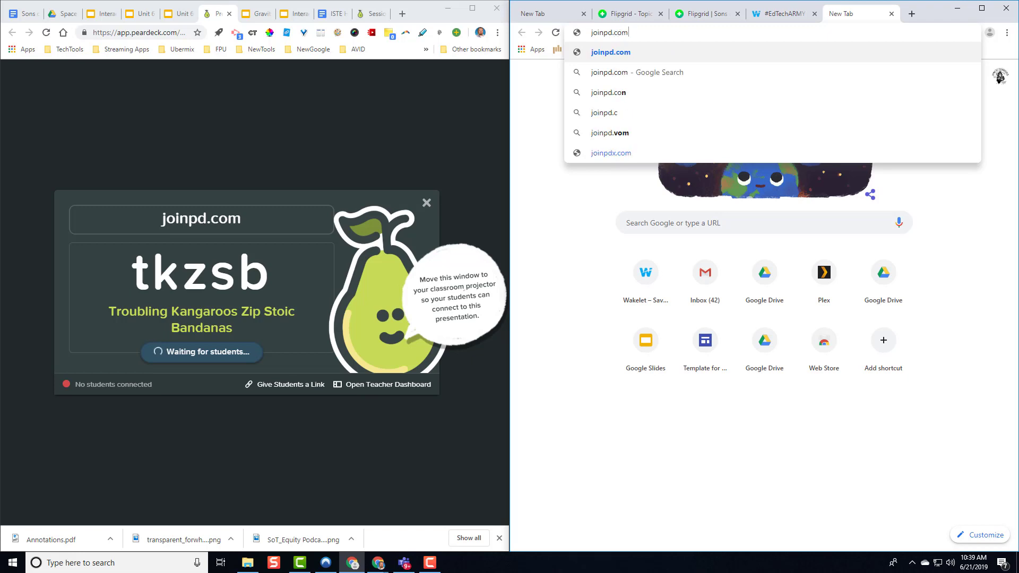
{"action": "key", "text": "Return"}
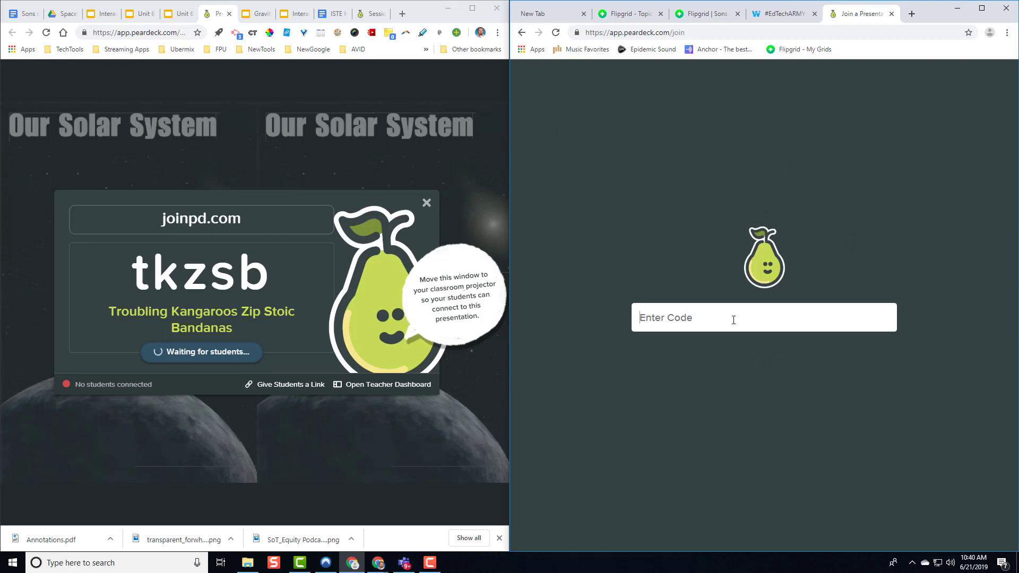
Step: Join the session as a student with code tkzsb and a Google account, then focus the presenter window
{"action": "type", "text": "t"}
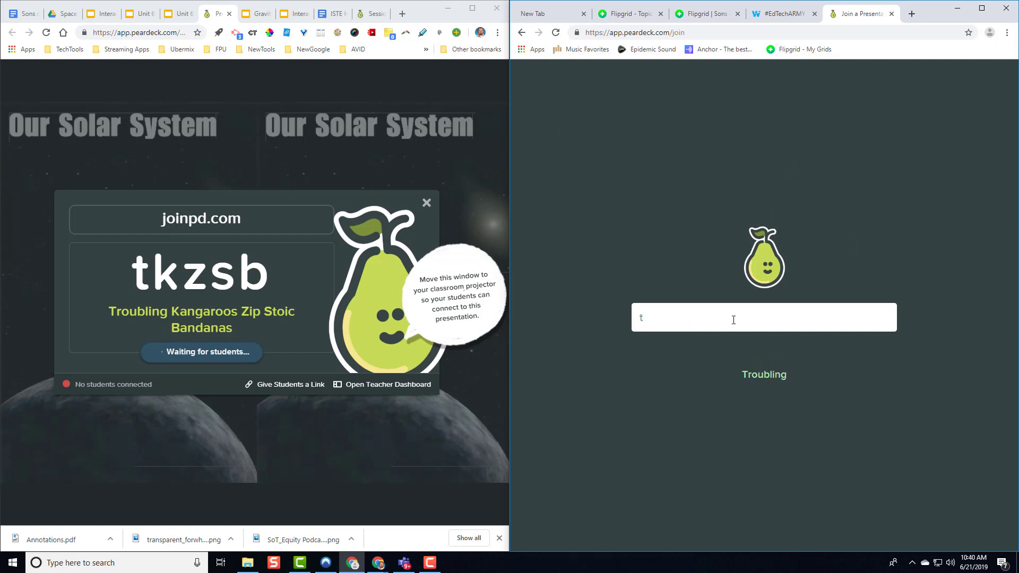
{"action": "type", "text": "kzsb"}
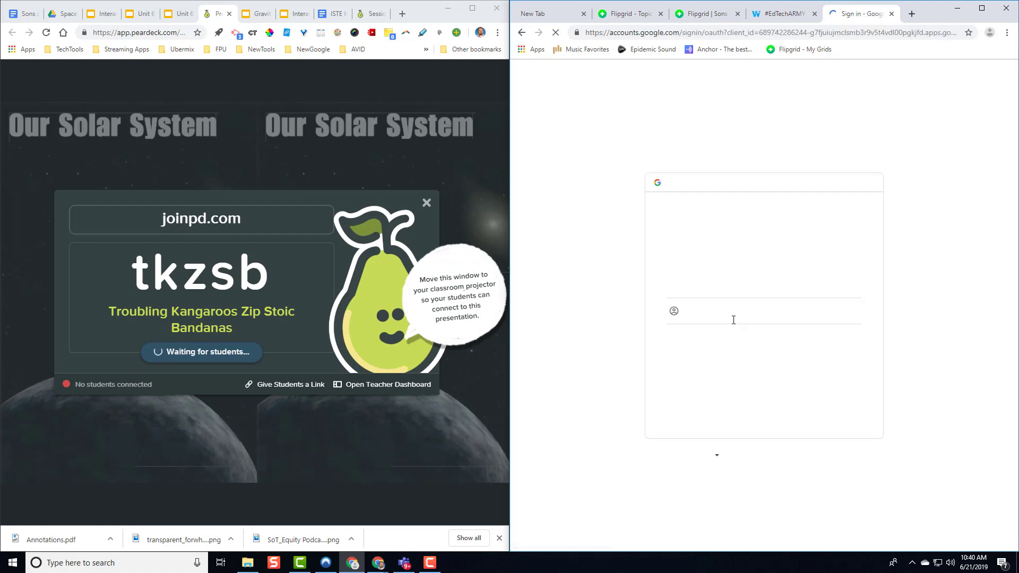
{"action": "left_click", "coordinate": [752, 284]}
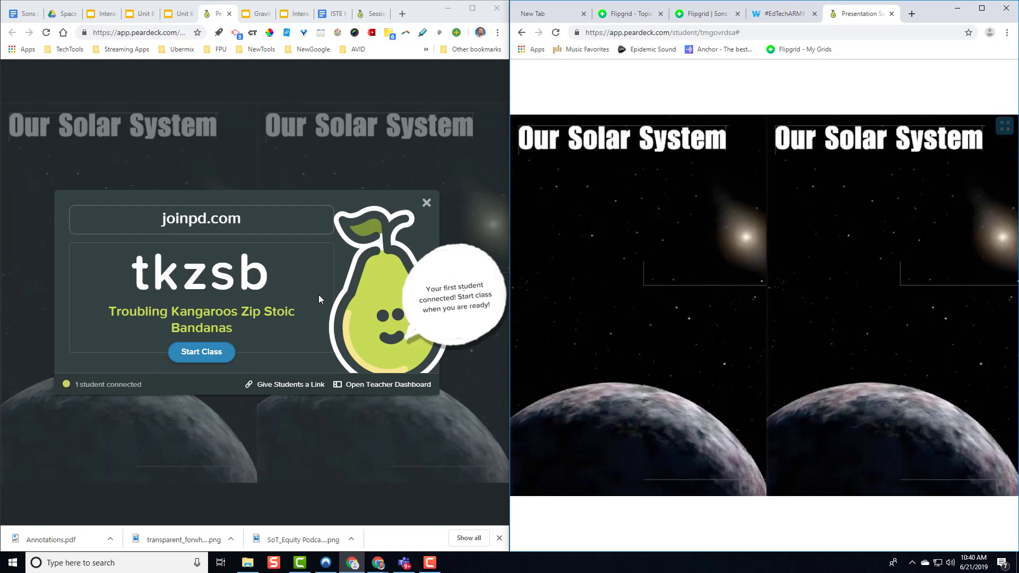
{"action": "left_click", "coordinate": [429, 206]}
Step: Close the join-code popup, advance to the drawing slide, and draw an orange circle as the student
{"action": "left_click", "coordinate": [427, 204]}
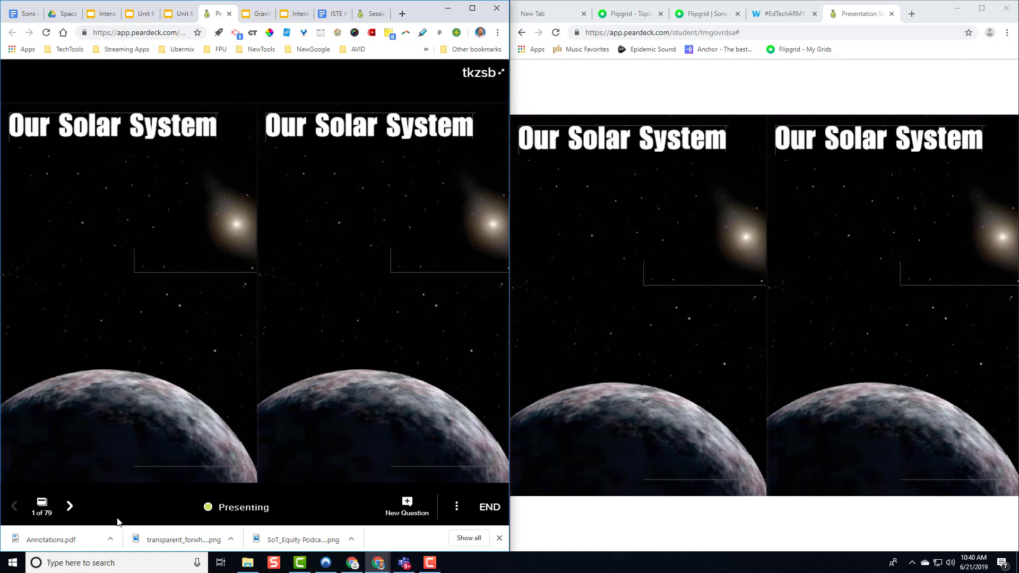
{"action": "left_click", "coordinate": [73, 508]}
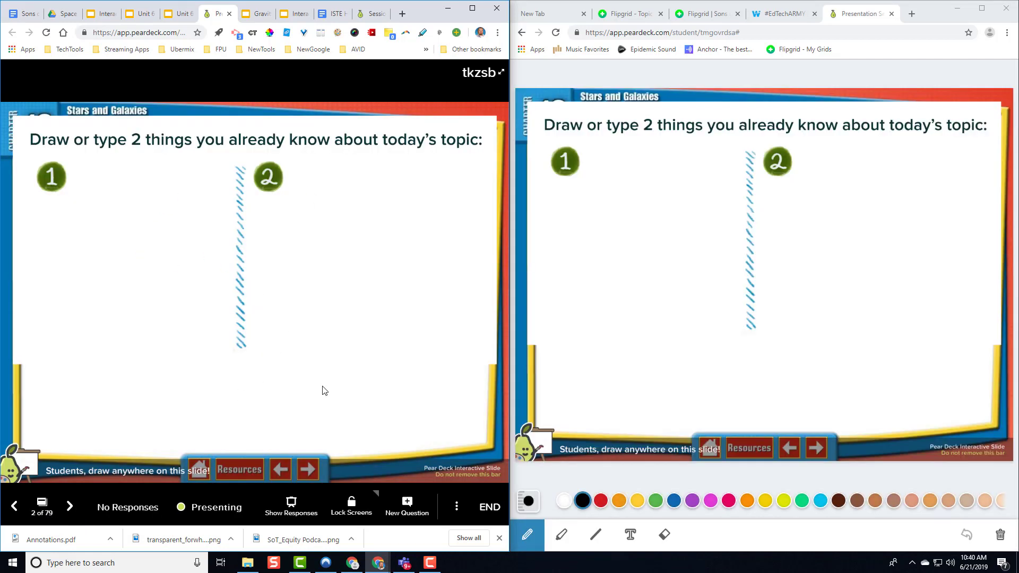
{"action": "left_click", "coordinate": [618, 500]}
{"action": "left_click_drag", "start_coordinate": [596, 329], "coordinate": [695, 284]}
{"action": "left_click_drag", "start_coordinate": [666, 380], "coordinate": [670, 272]}
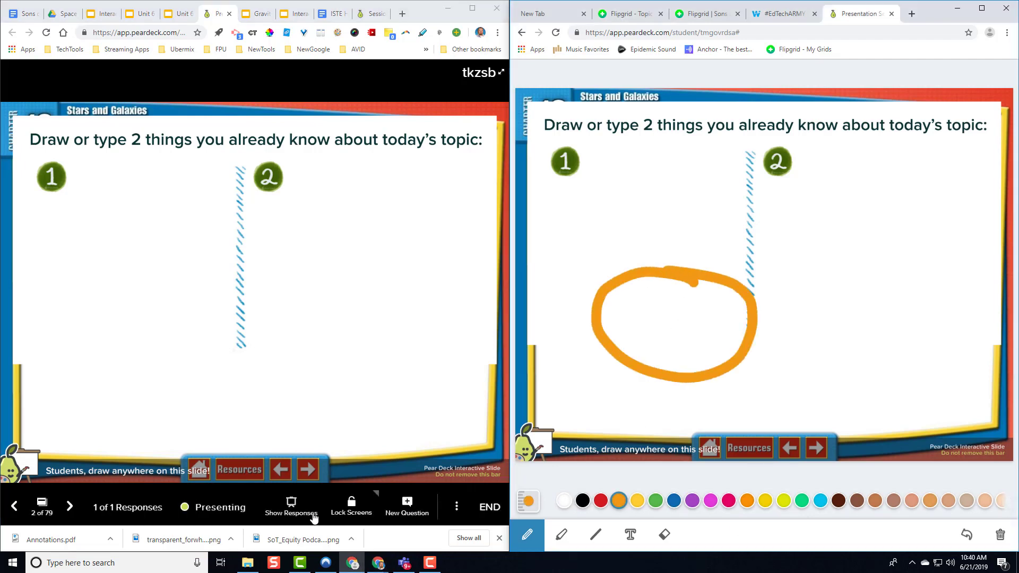
Step: Show and hide the student drawings, then advance to the Chapter Questions slide
{"action": "left_click", "coordinate": [296, 509]}
{"action": "left_click", "coordinate": [296, 509]}
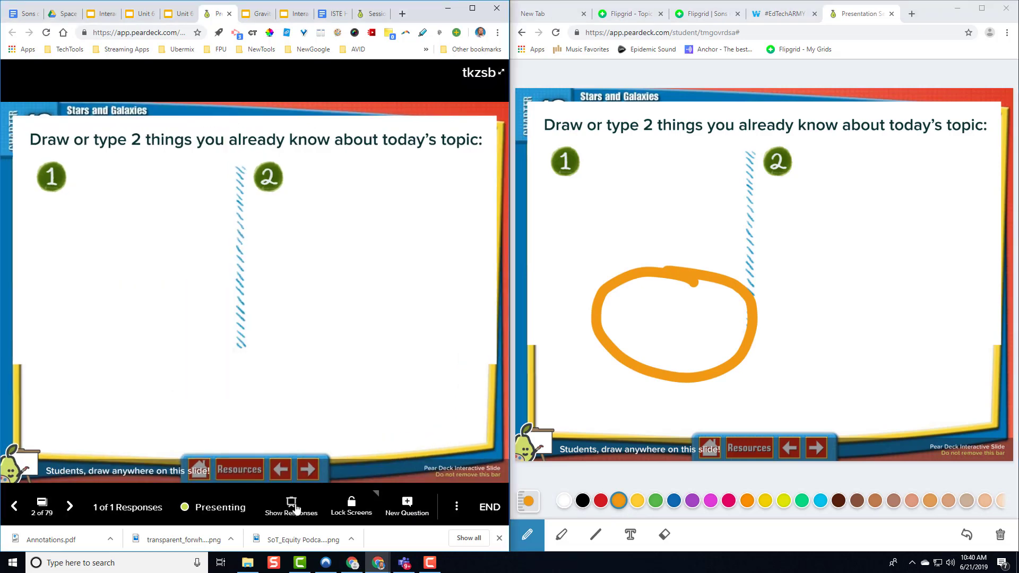
{"action": "left_click", "coordinate": [69, 507]}
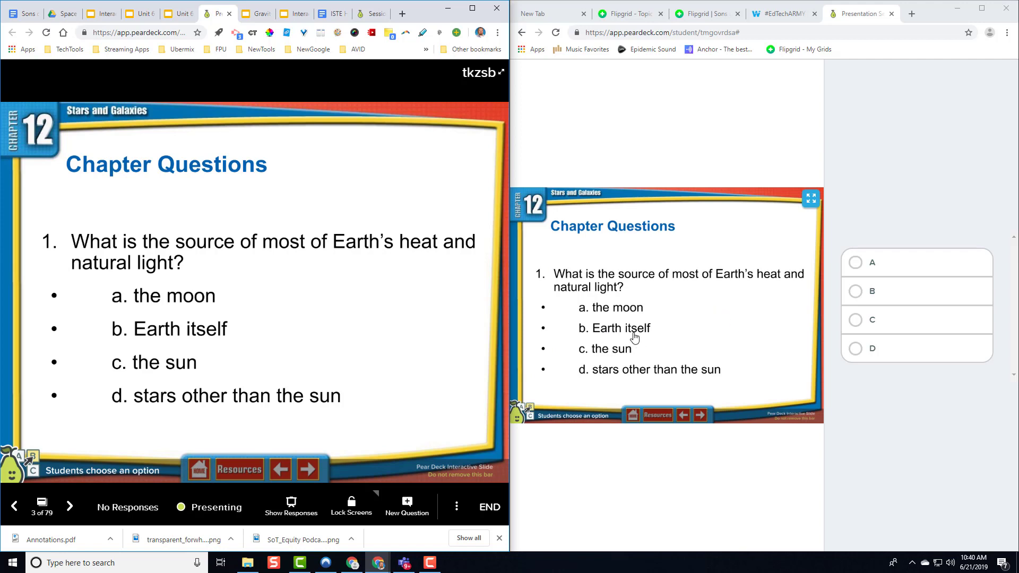
Step: Answer C as the student, toggle the response chart, and advance to the EdVenture code slide
{"action": "left_click", "coordinate": [854, 323]}
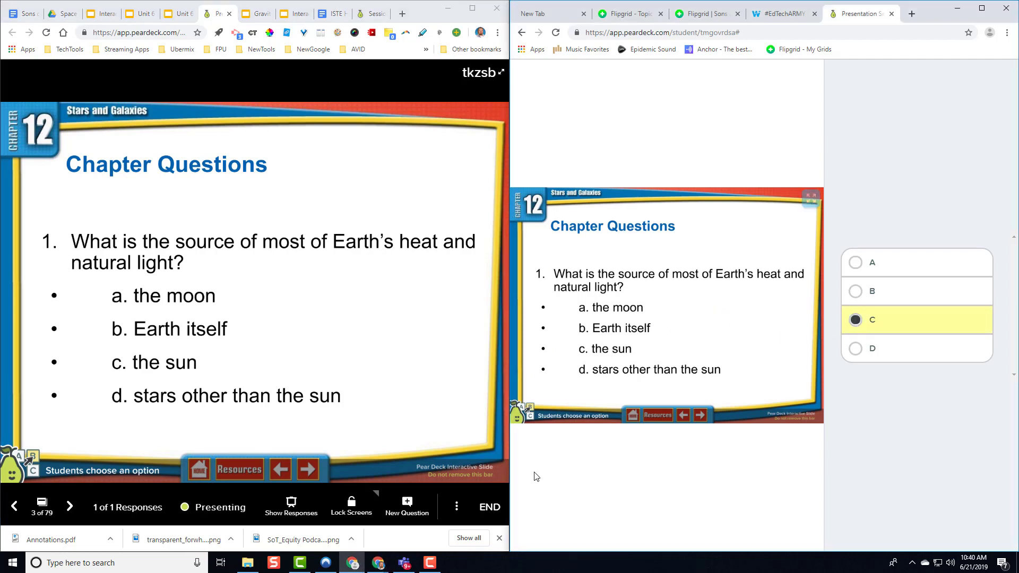
{"action": "left_click", "coordinate": [291, 507]}
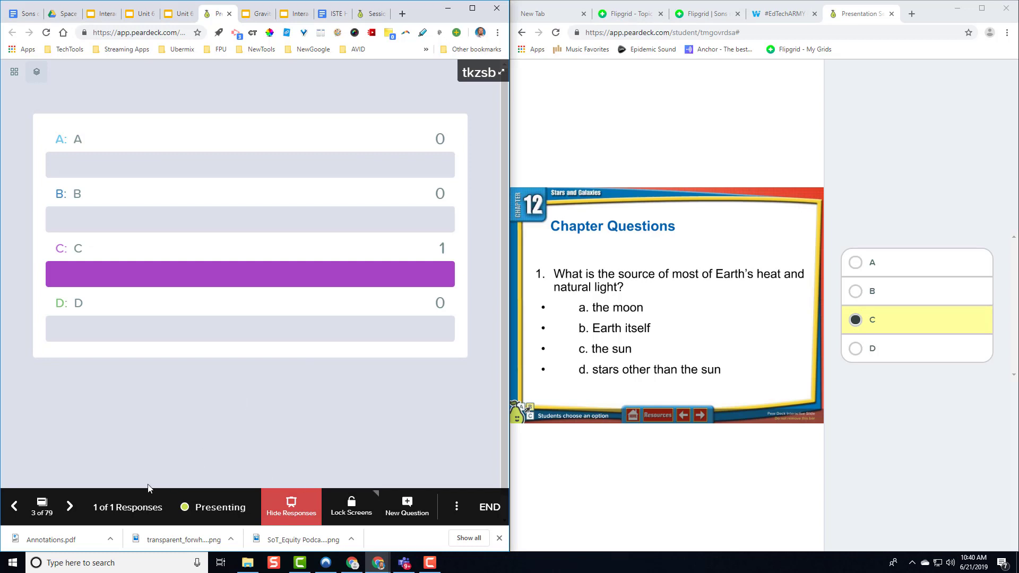
{"action": "left_click", "coordinate": [297, 510]}
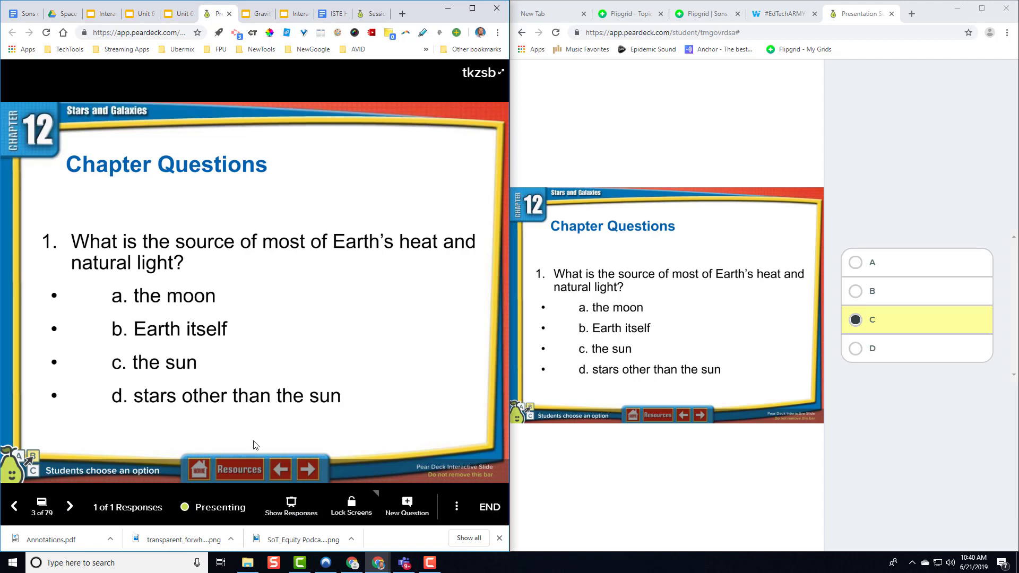
{"action": "left_click", "coordinate": [69, 505]}
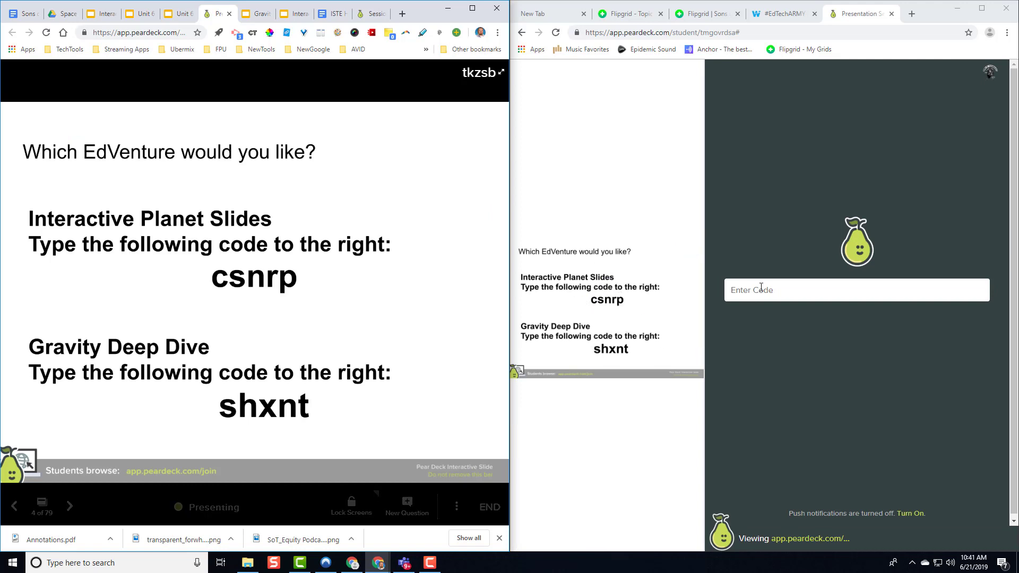
Step: Join the EdVenture with code csnrp and page from Mercury through to the Saturn slide
{"action": "left_click", "coordinate": [793, 289]}
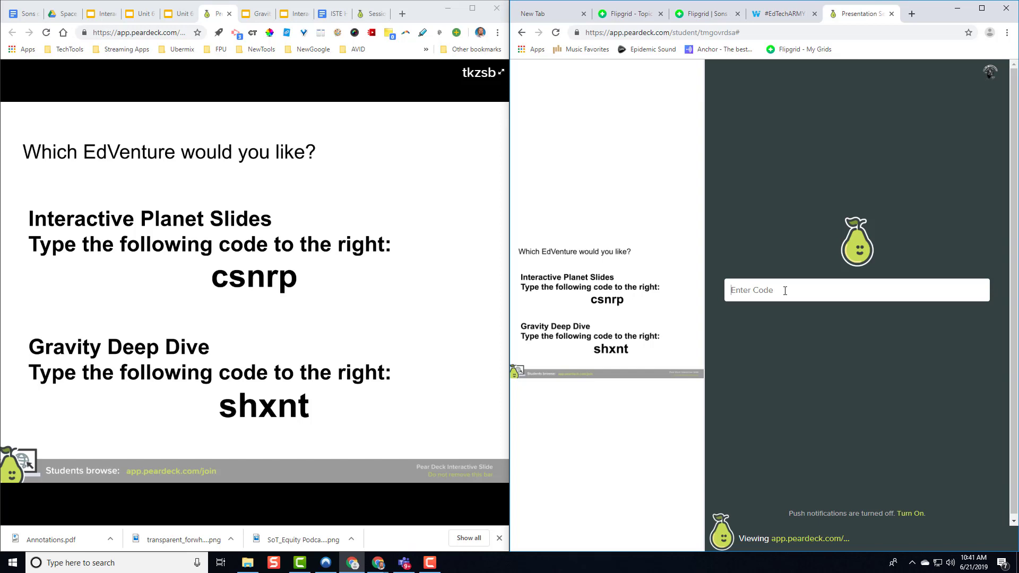
{"action": "type", "text": "csnr"}
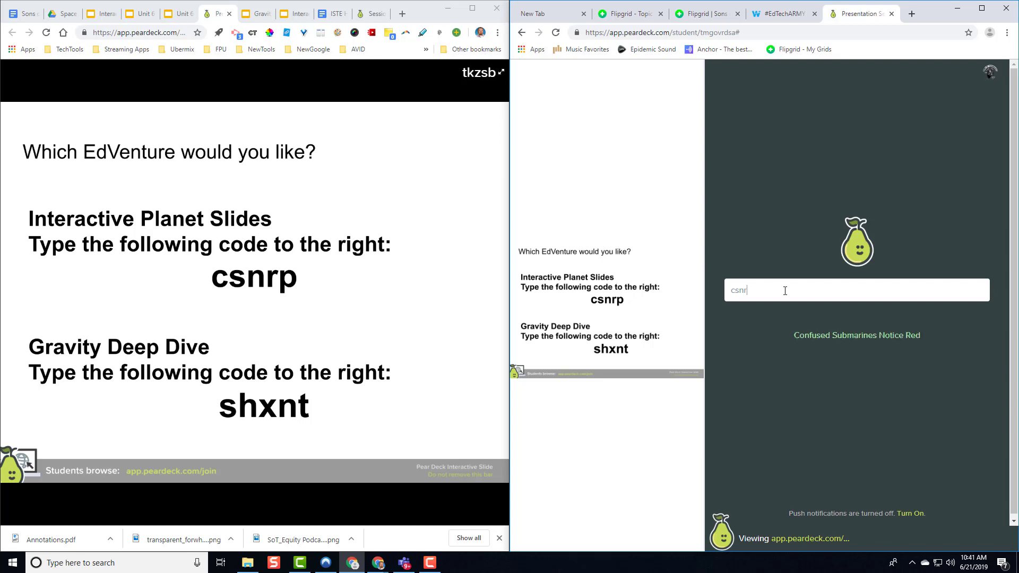
{"action": "type", "text": "p"}
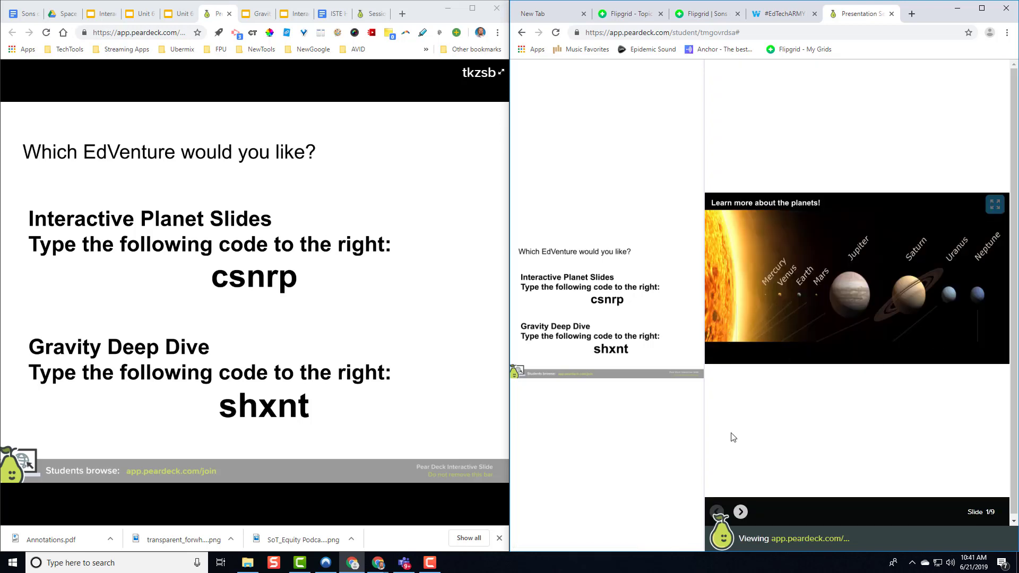
{"action": "left_click", "coordinate": [740, 513]}
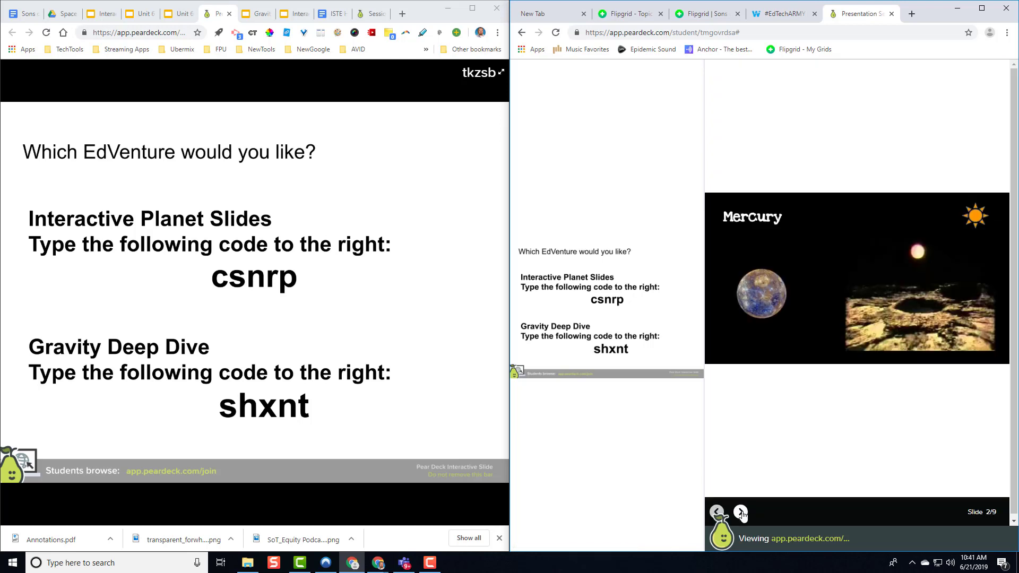
{"action": "left_click", "coordinate": [741, 513]}
{"action": "left_click", "coordinate": [741, 513]}
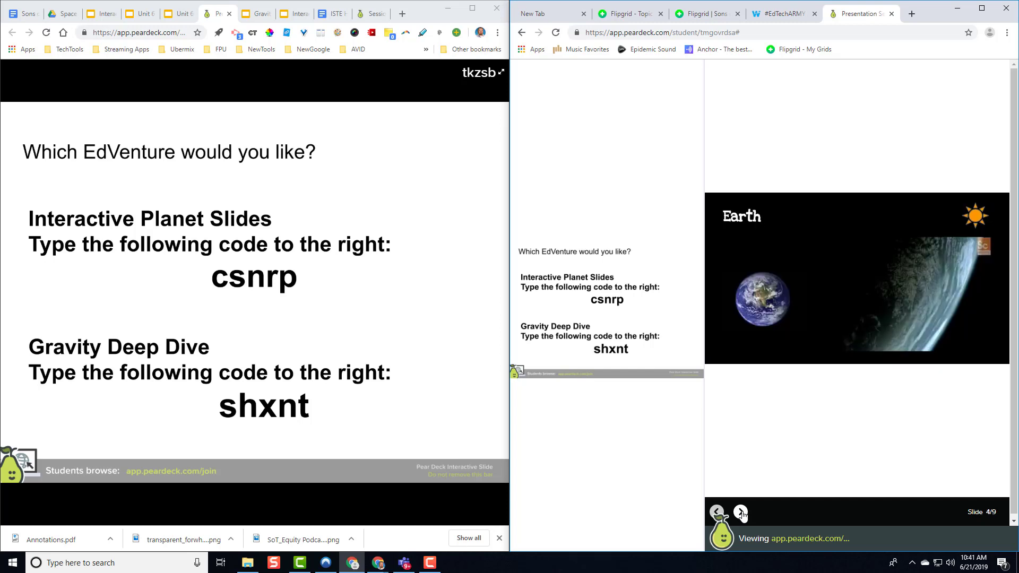
{"action": "left_click", "coordinate": [741, 513]}
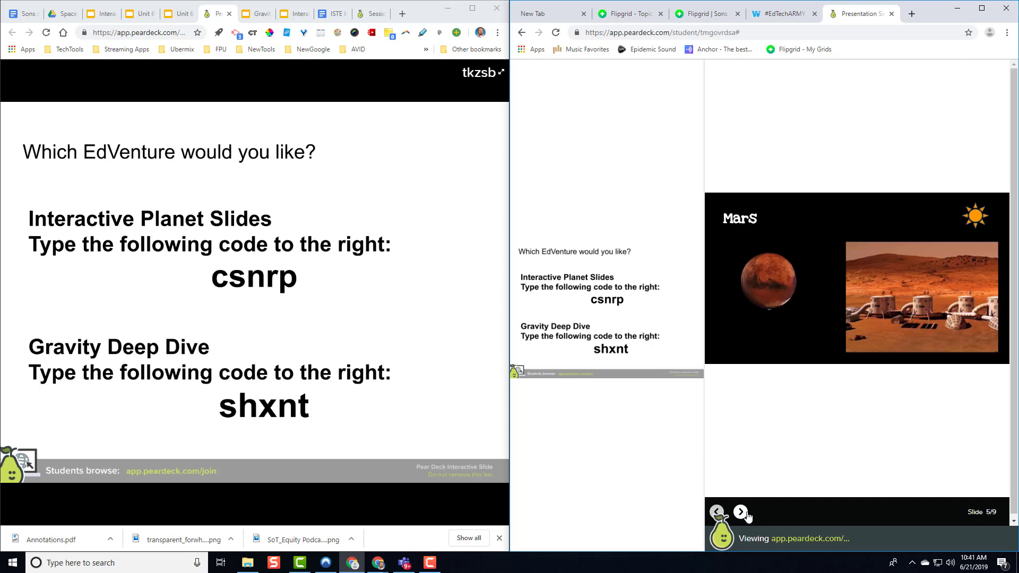
{"action": "left_click", "coordinate": [741, 512]}
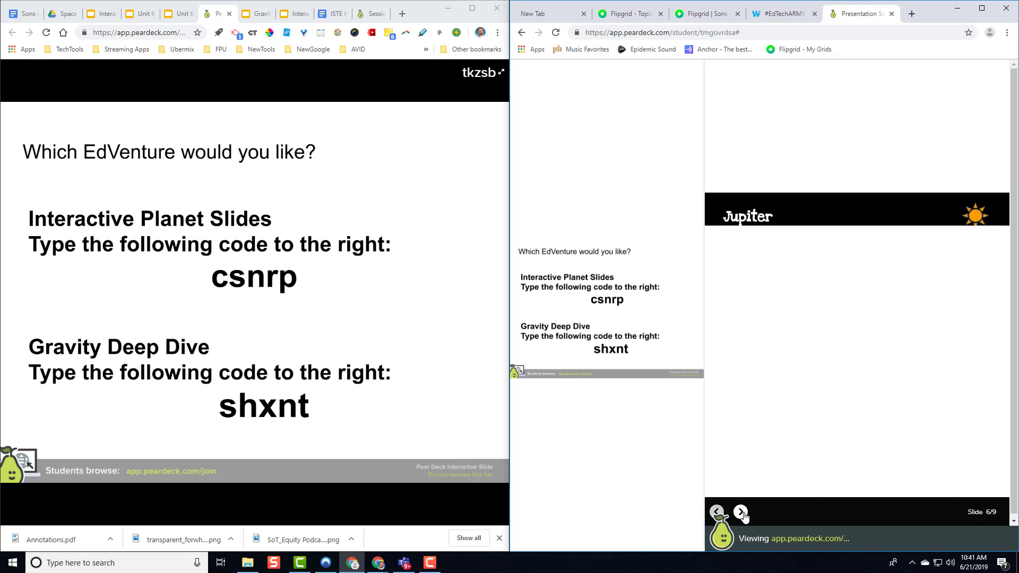
{"action": "left_click", "coordinate": [741, 512]}
Step: Lock all student screens, then unlock them again
{"action": "mouse_move", "coordinate": [460, 426]}
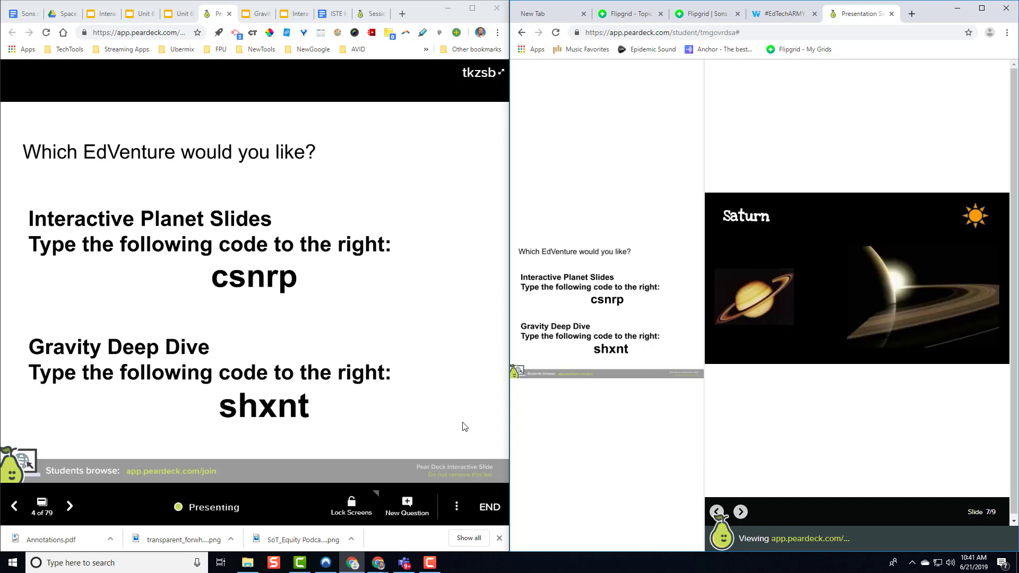
{"action": "left_click", "coordinate": [358, 512]}
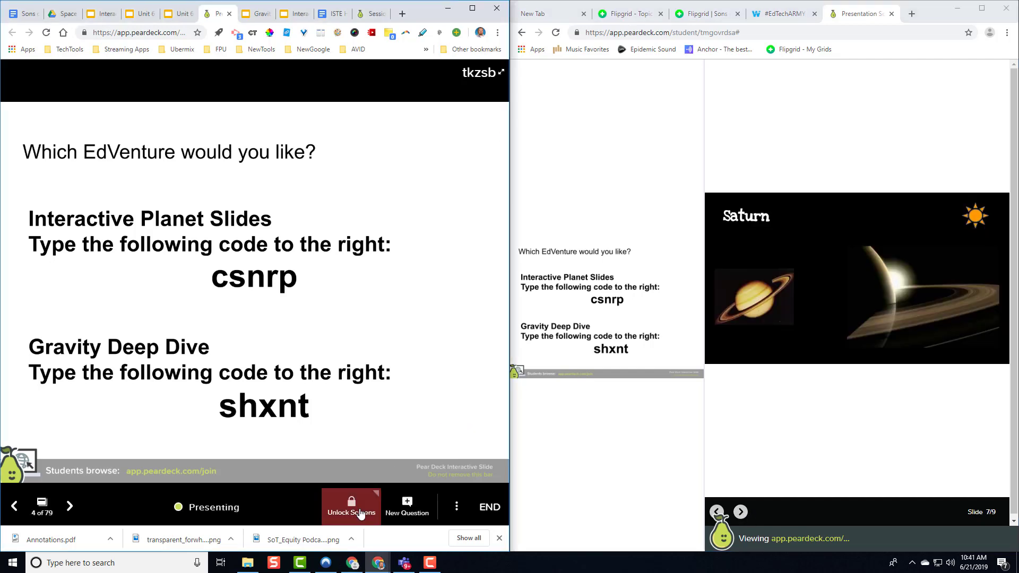
{"action": "left_click", "coordinate": [359, 512]}
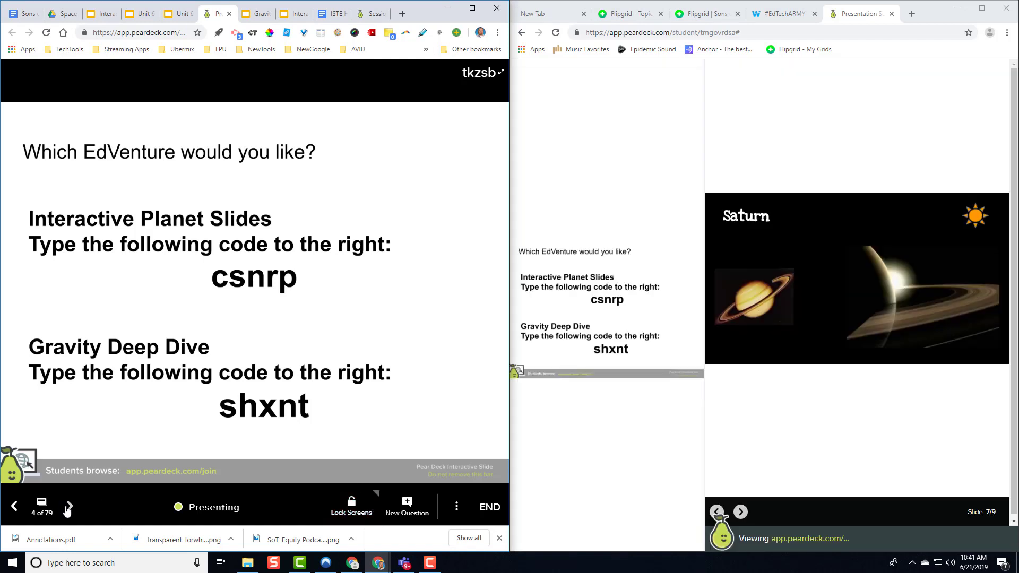
Step: Advance the presentation to slide 5, the EdVenture reflection question
{"action": "left_click", "coordinate": [68, 506]}
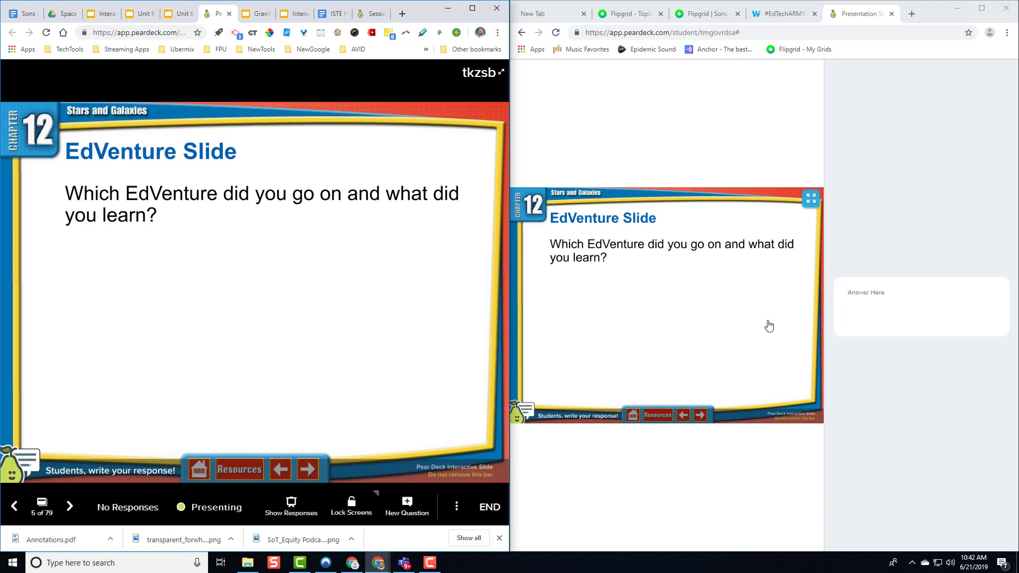
Step: Submit 'I saw pluto' as the student answer and show the responses on the teacher view
{"action": "left_click", "coordinate": [865, 295]}
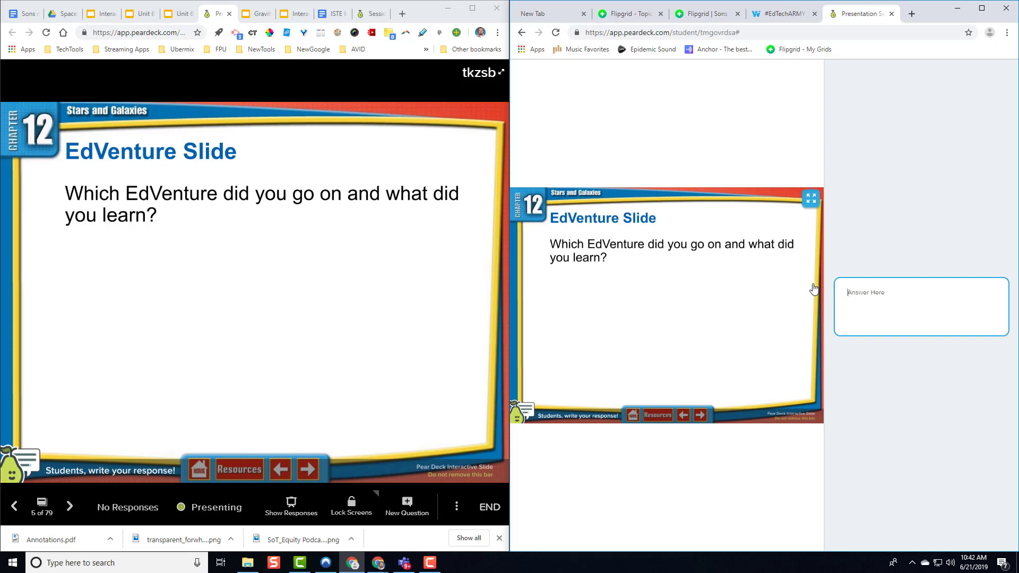
{"action": "type", "text": "I saw"}
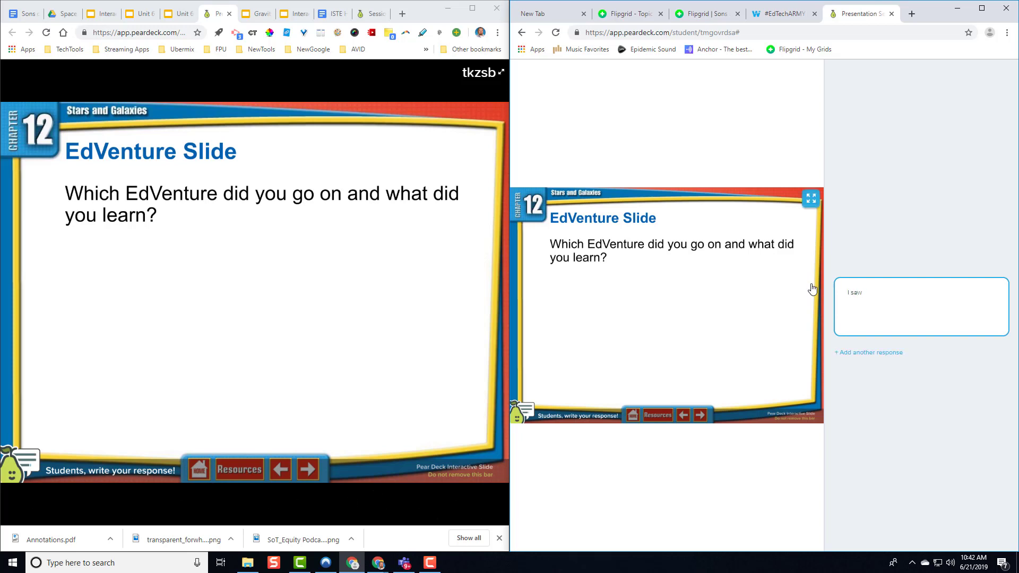
{"action": "type", "text": " pluto"}
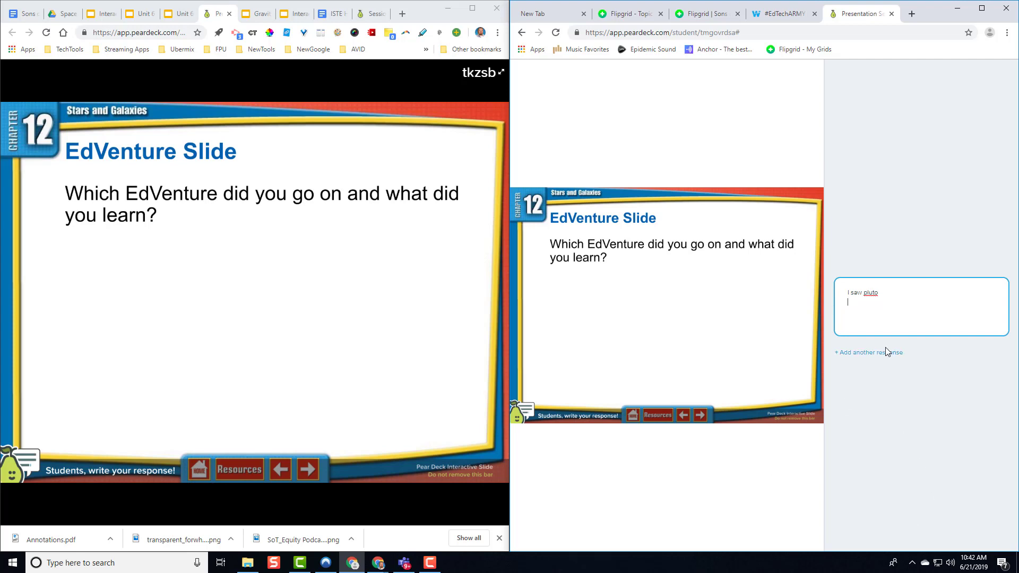
{"action": "left_click", "coordinate": [297, 505]}
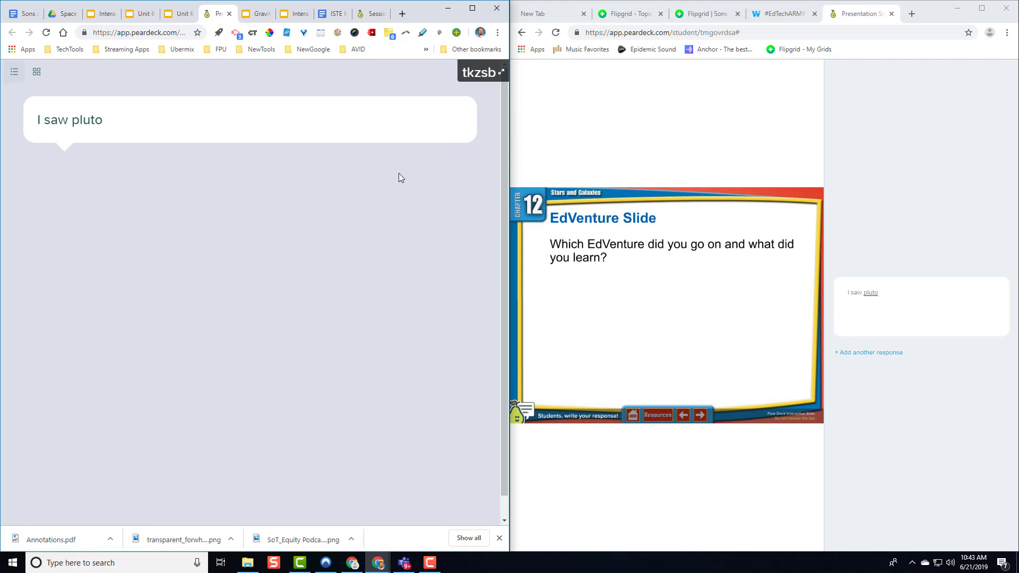
{"action": "mouse_move", "coordinate": [392, 177]}
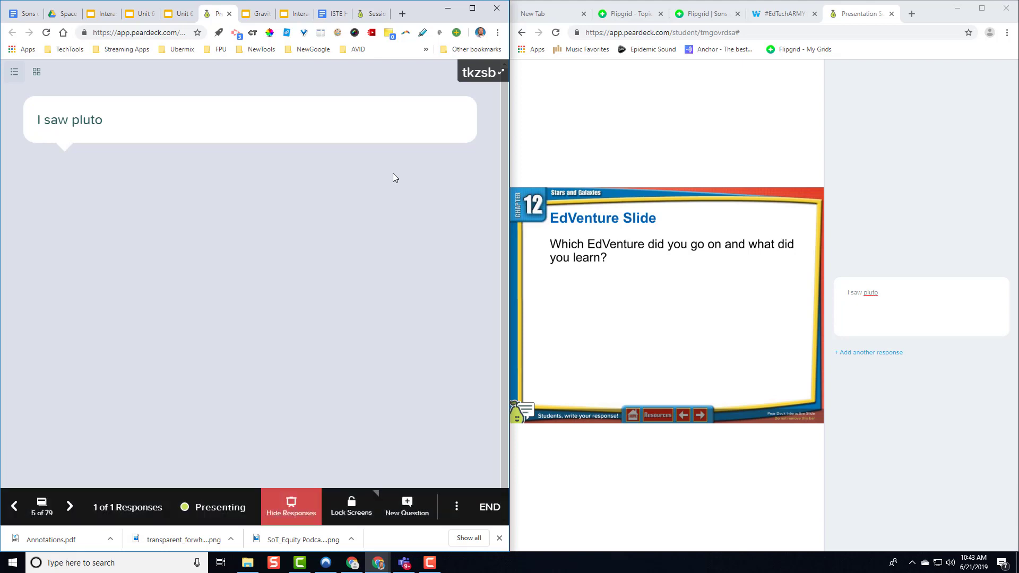